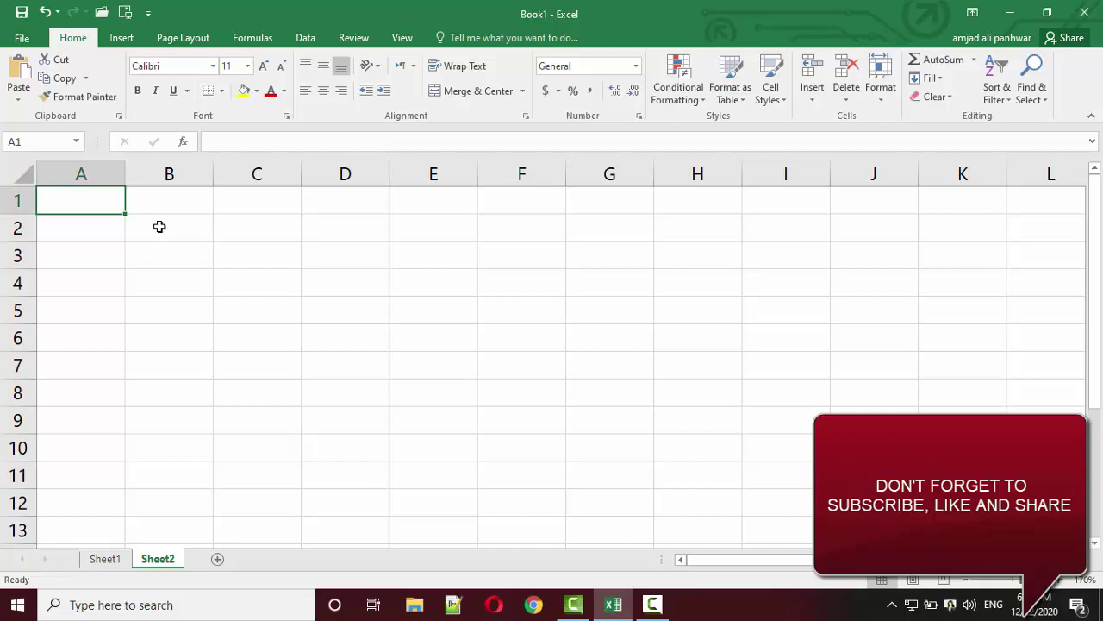
Step: Select cell B3 on Sheet2 and begin the formula =if(
left_click(159, 227)
left_click(181, 251)
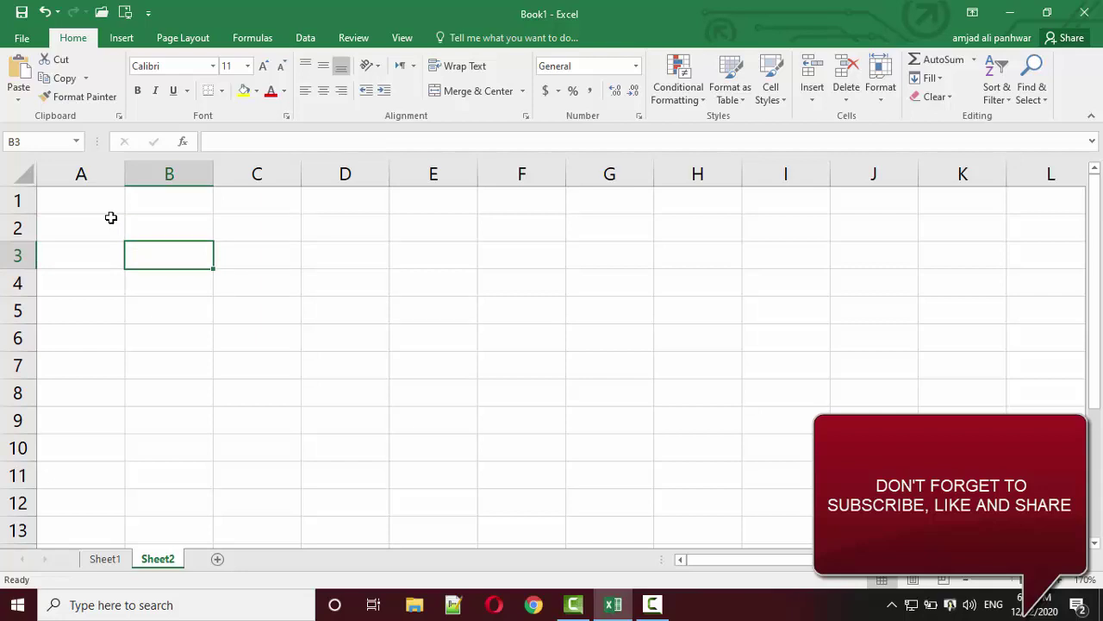
type("=")
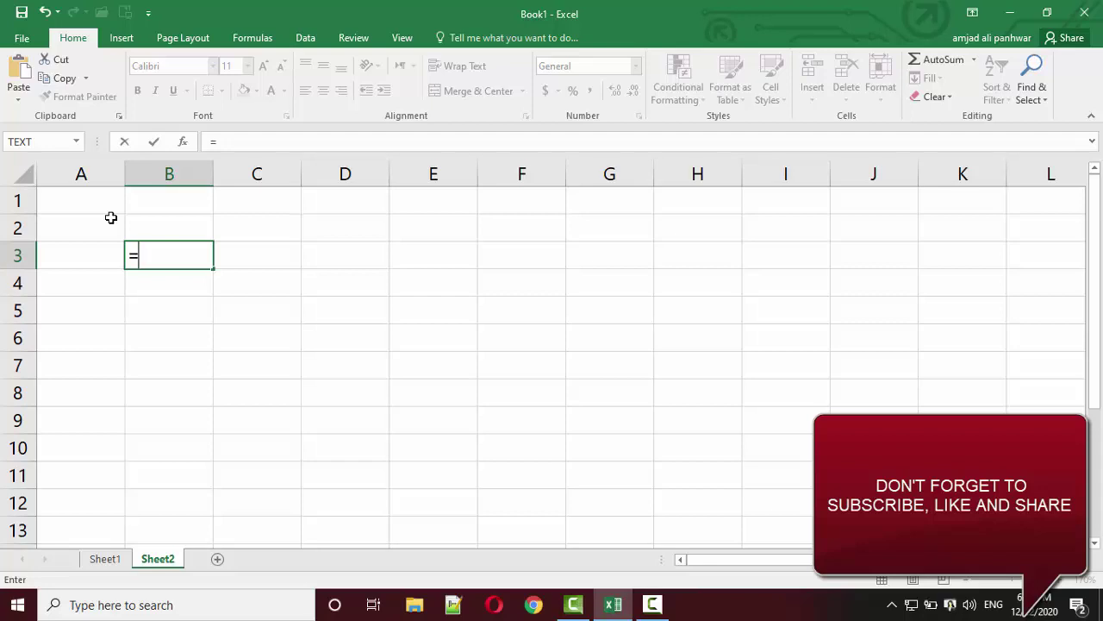
type("if")
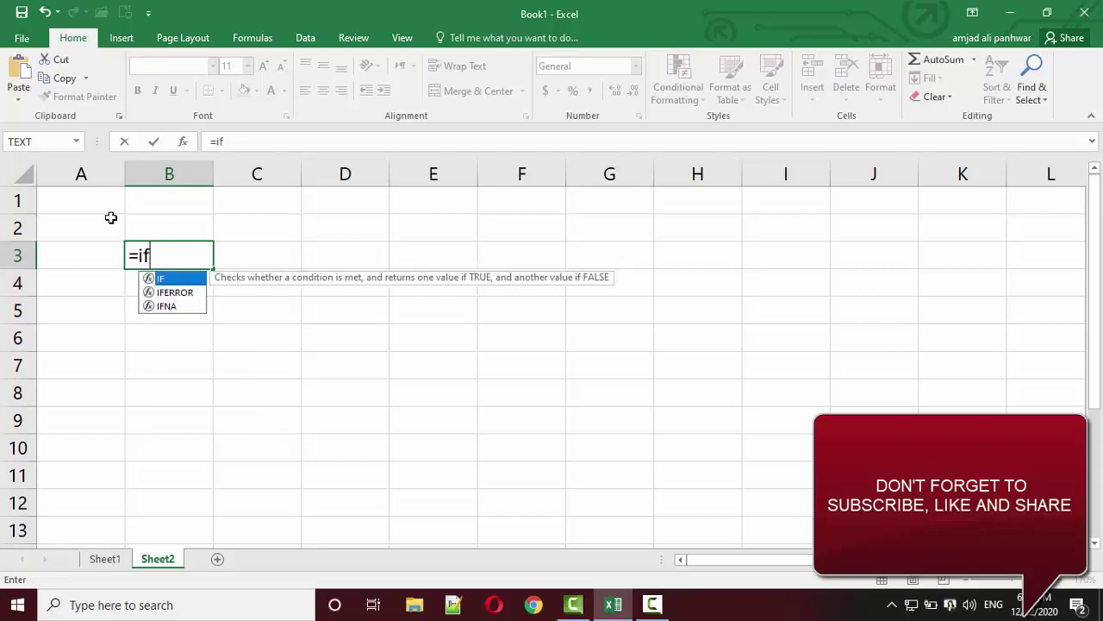
type("(")
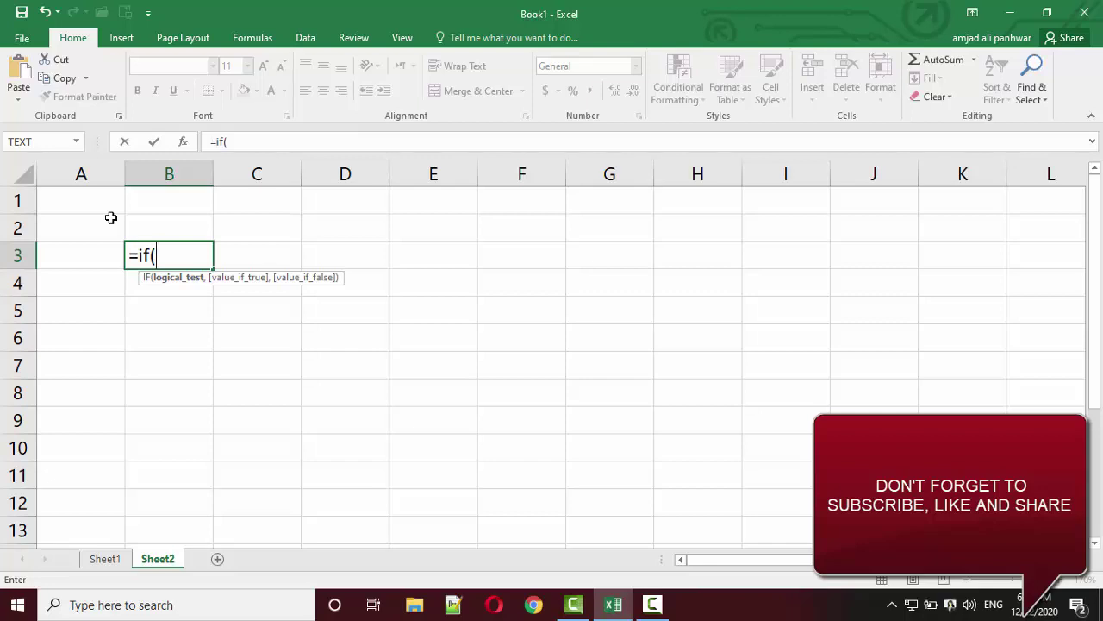
Step: Fill B3's template as =if(condition,true,flase) and bring up Windows search
type("condition")
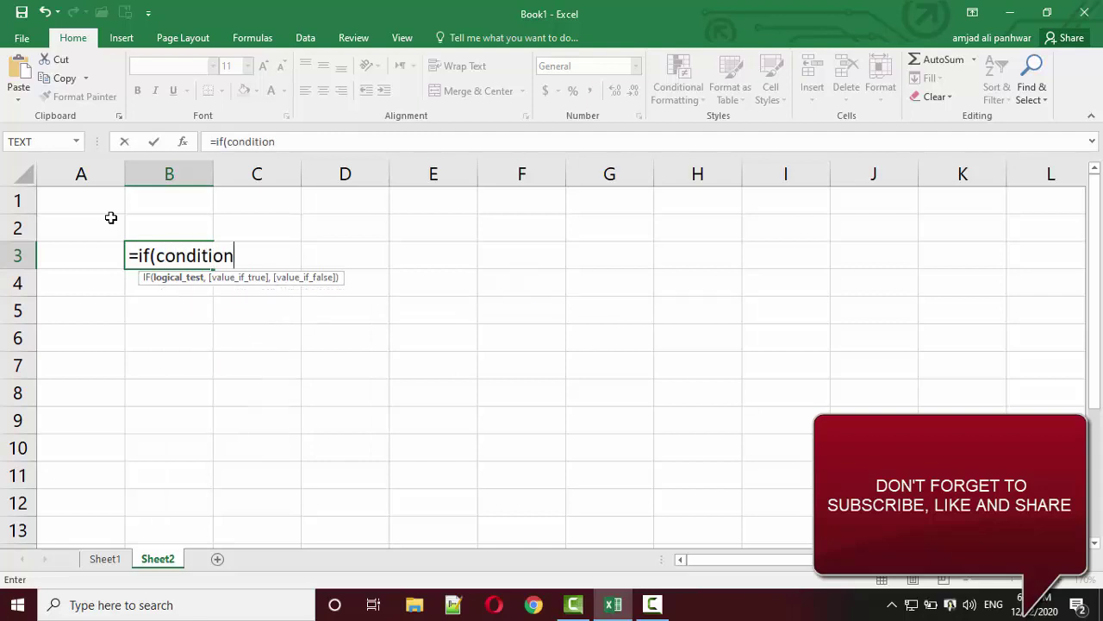
type(",")
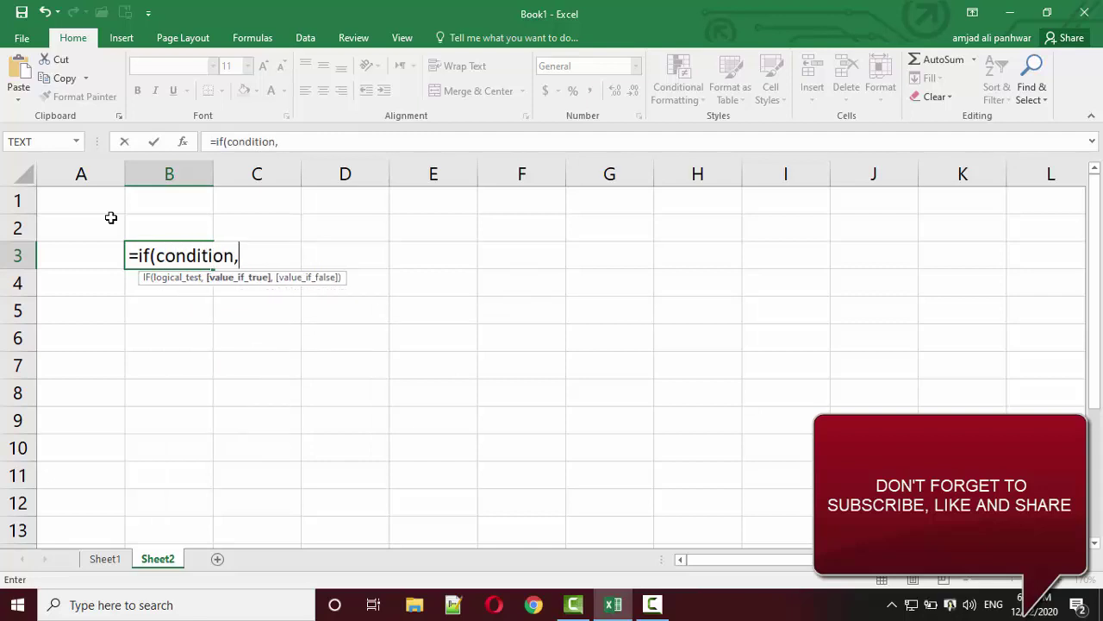
type("tr")
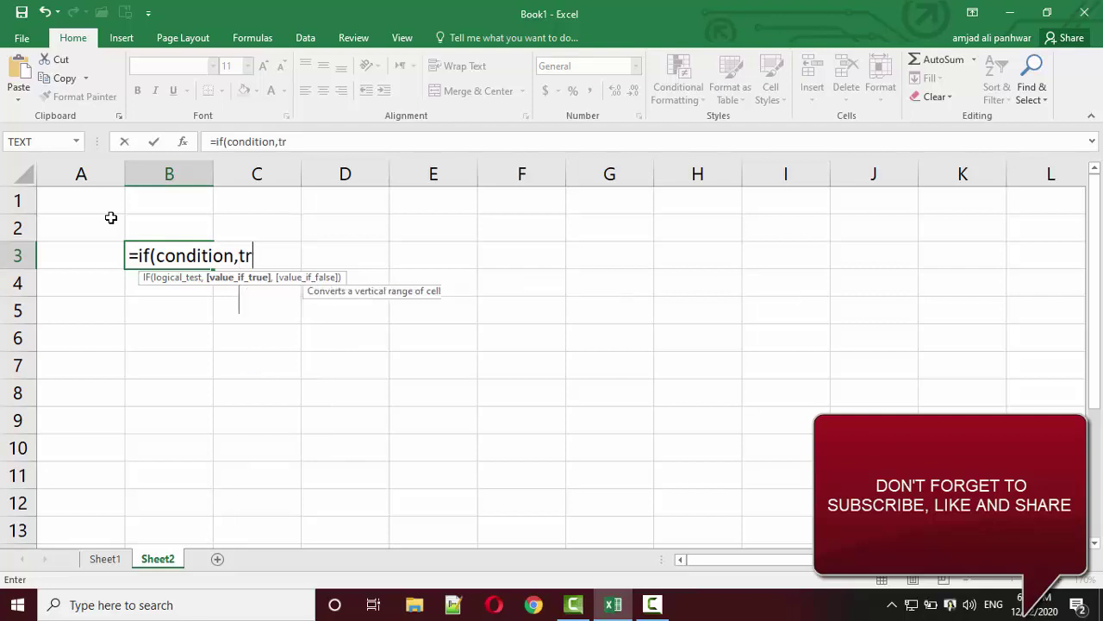
type("ue,")
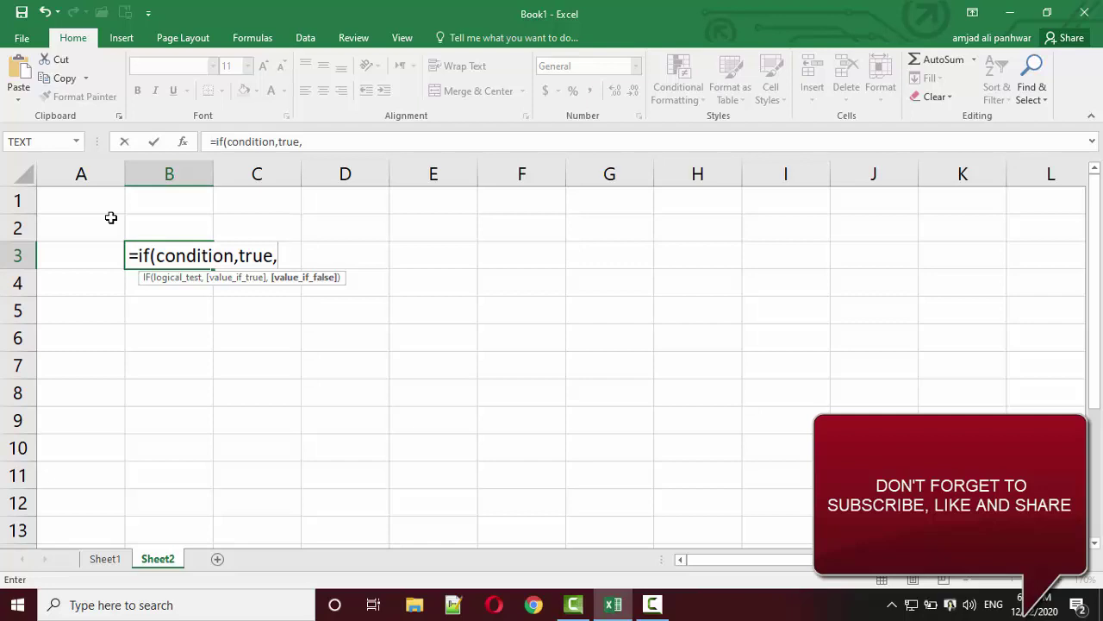
type("f")
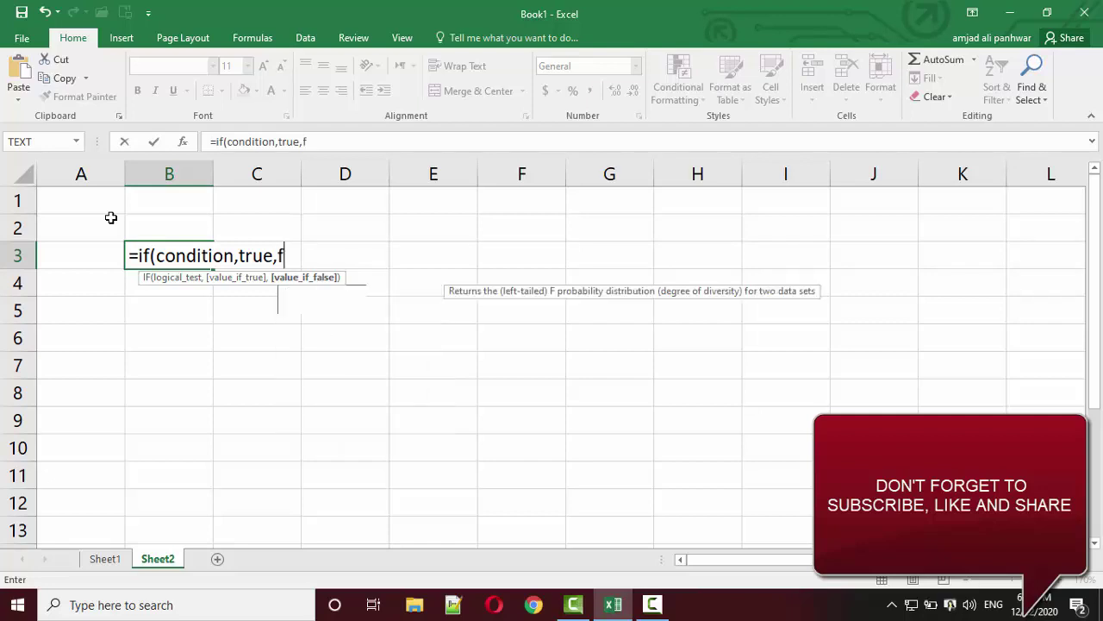
type("lase)")
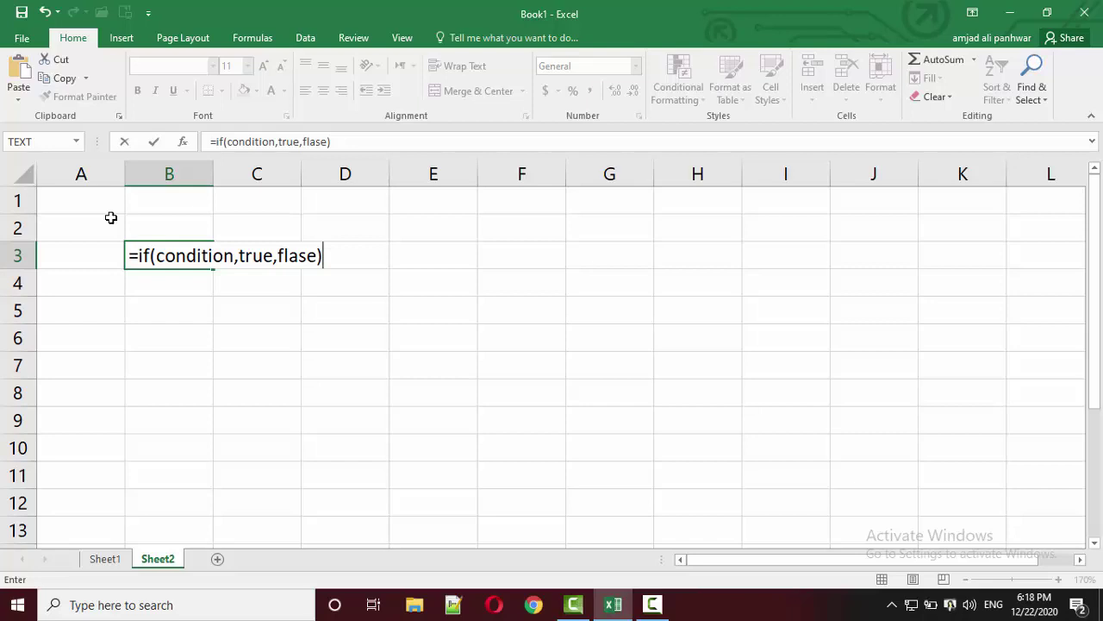
key("super")
Step: Launch Paint and draw a large rectangle on the canvas
type("pai")
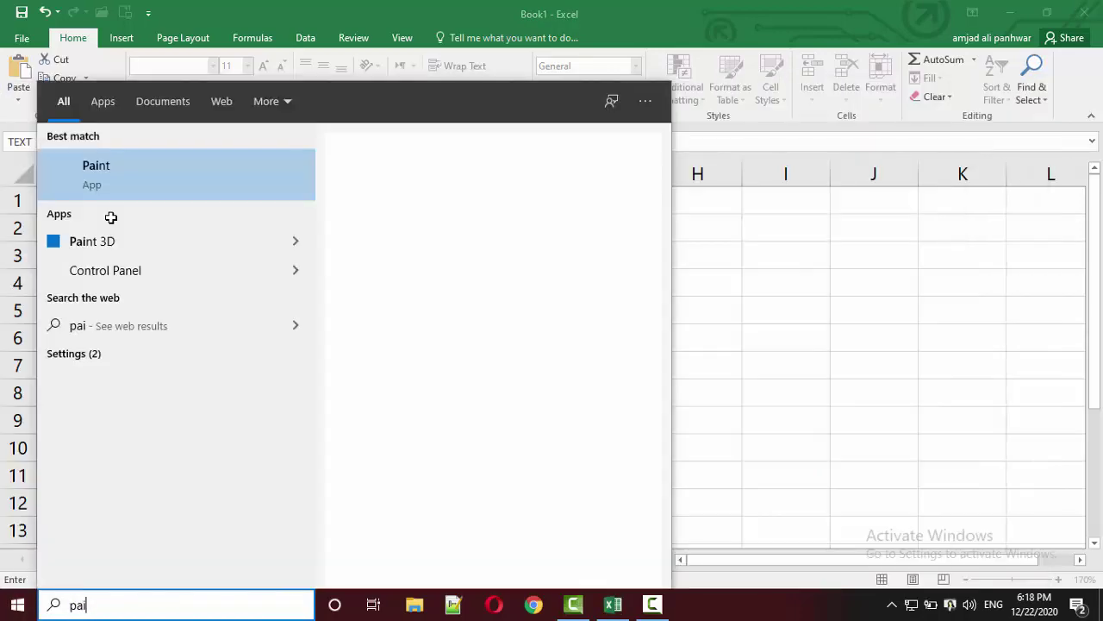
type("n")
key("Return")
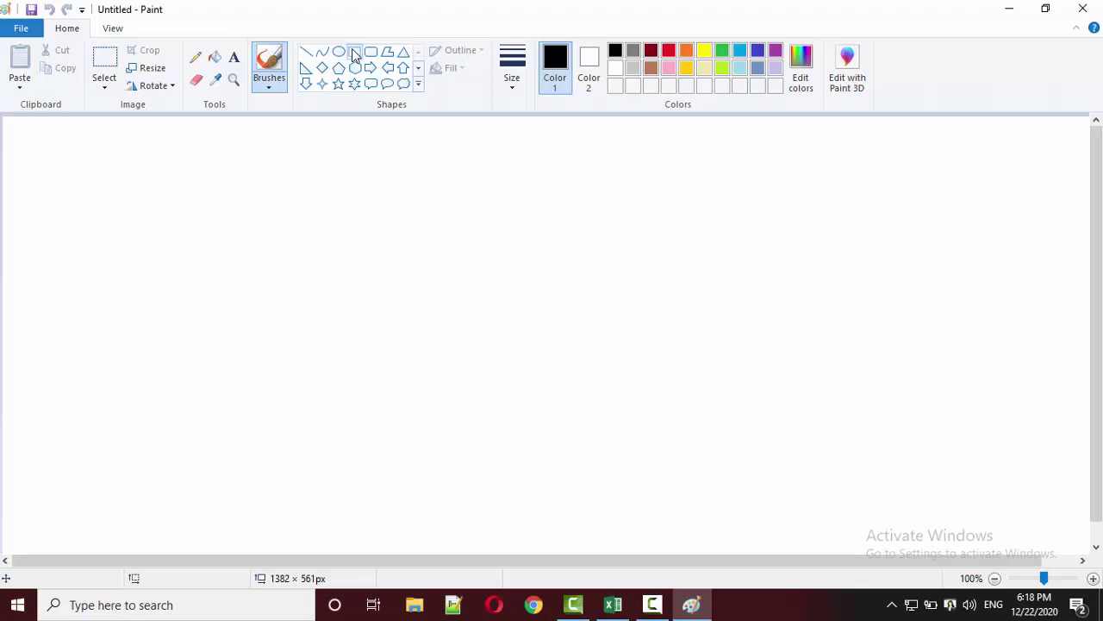
left_click(354, 52)
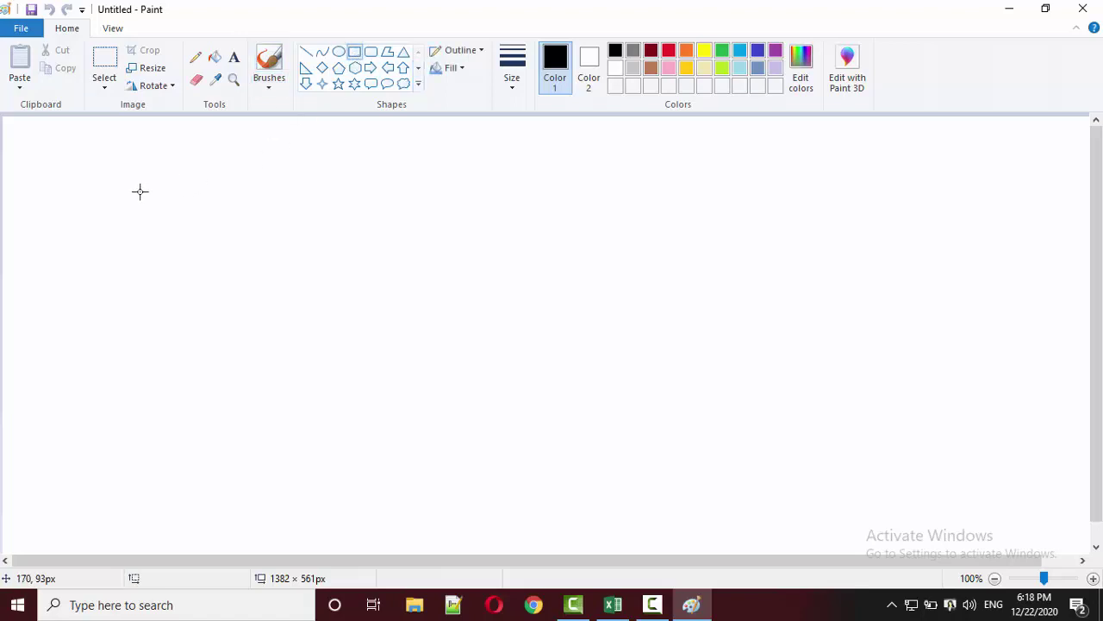
mouse_move(138, 191)
left_mouse_down()
mouse_move(449, 291)
mouse_move(598, 484)
left_mouse_up()
Step: Add a text box reading =if inside the rectangle and set it to size 28
left_click(234, 57)
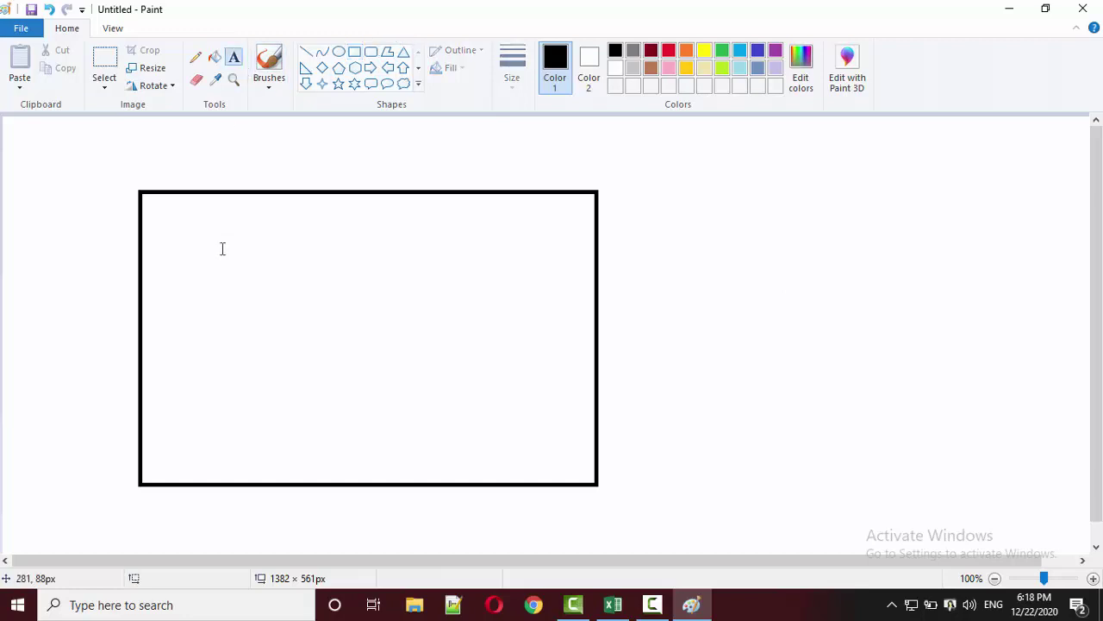
left_click(194, 248)
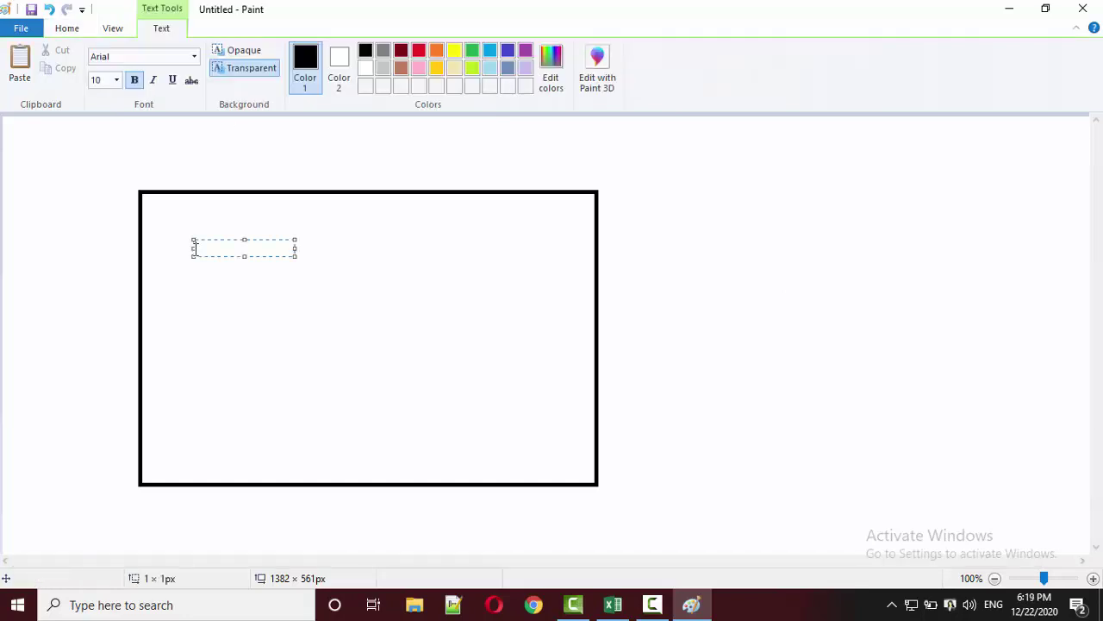
type("H")
type("if")
left_click_drag(295, 257, 546, 411)
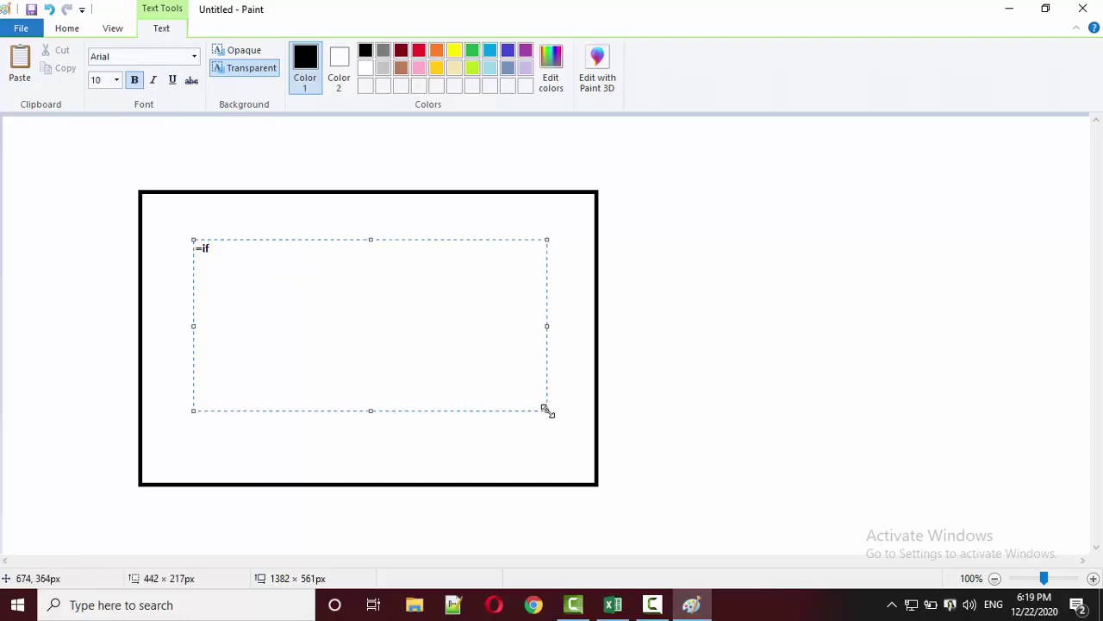
key("ctrl+a")
left_click(116, 79)
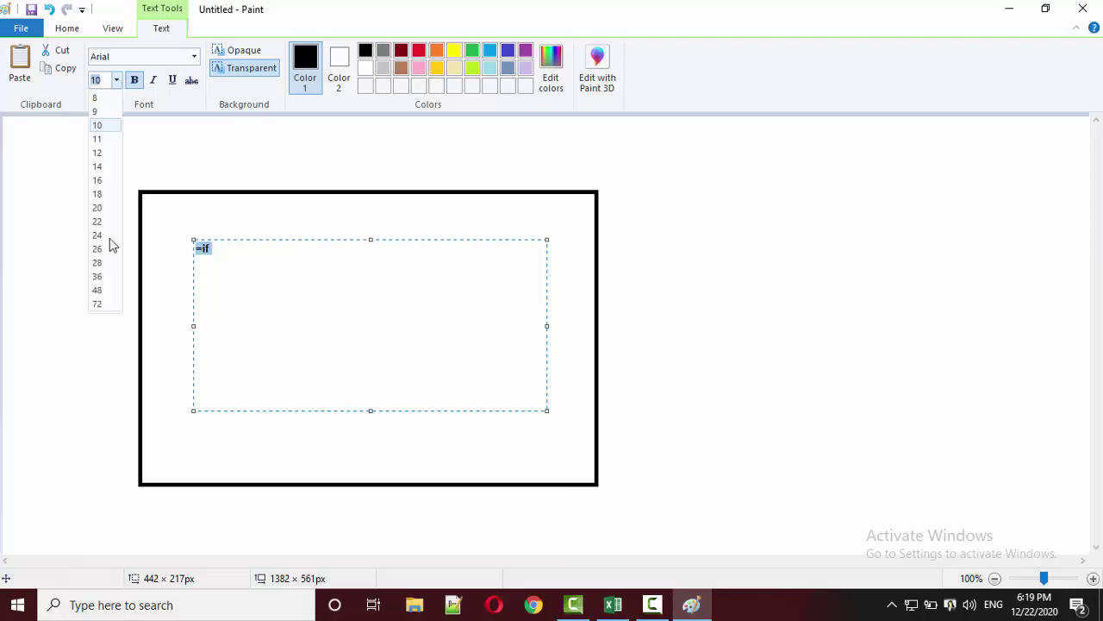
left_click(109, 263)
Step: Extend the Paint text to read =if(2=2,'yes it's equal',
left_click(257, 266)
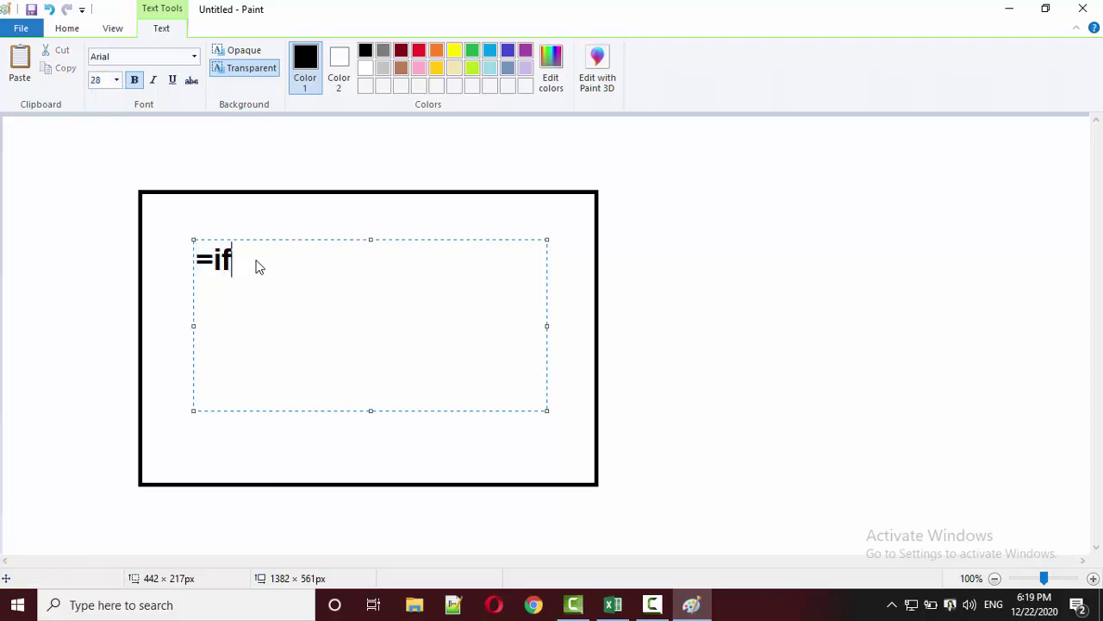
type("(")
type("2=")
type("2")
type(",")
type("\"")
type("yes it")
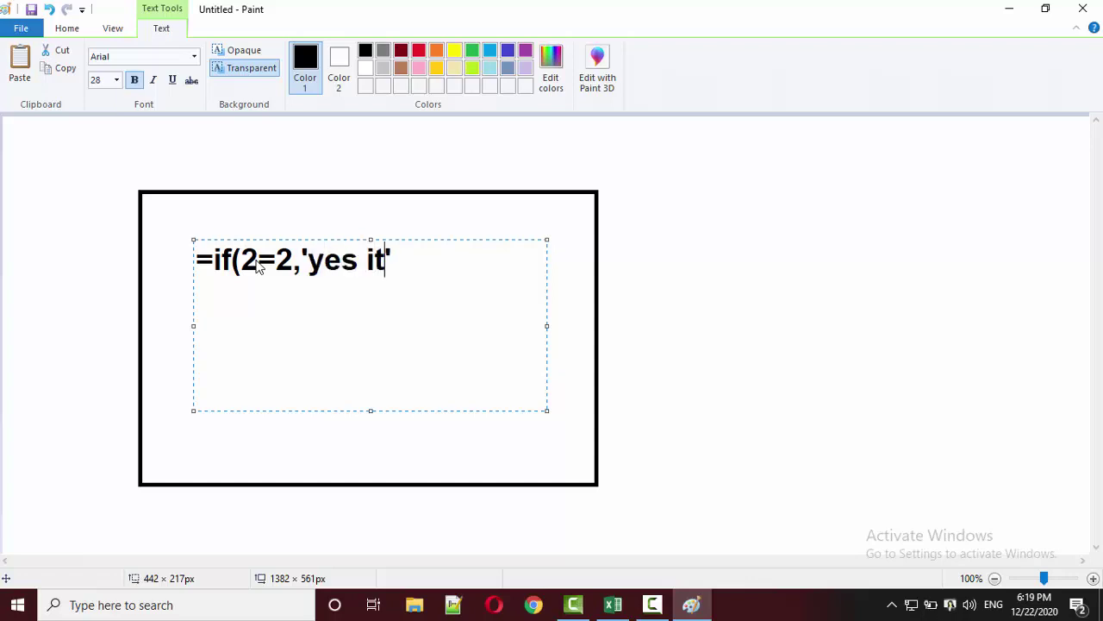
key("BackSpace")
type("'s e")
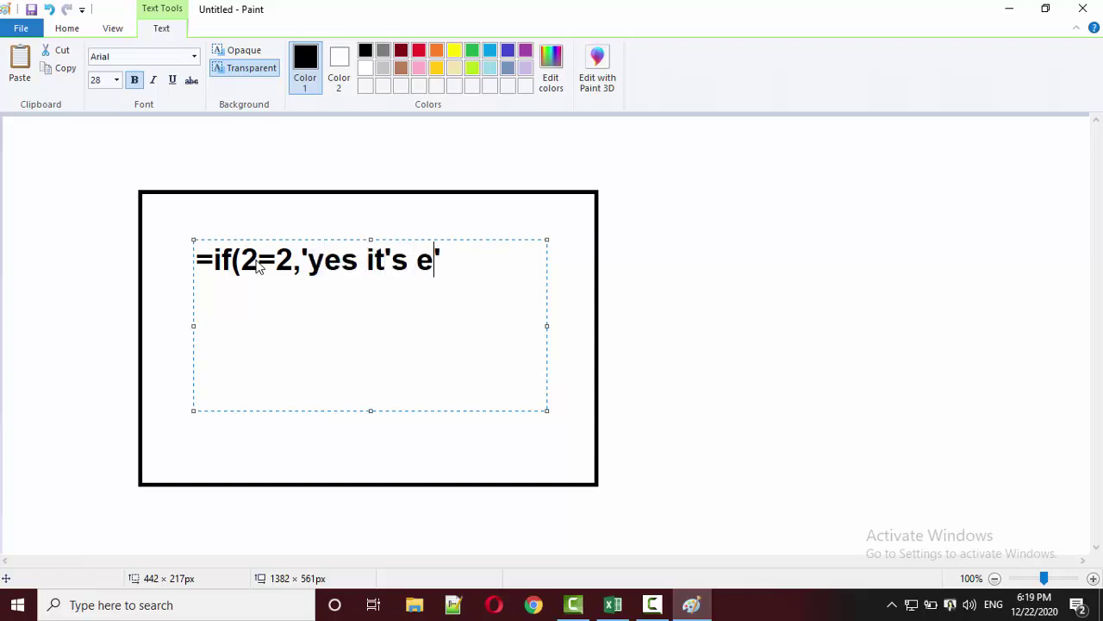
type("qual")
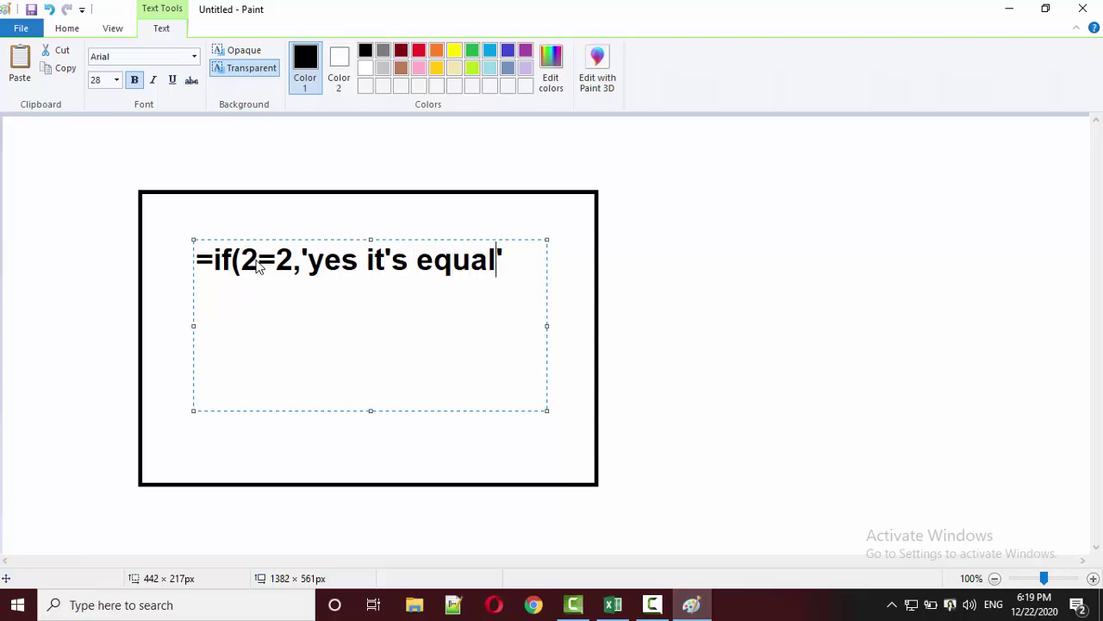
key("Right")
type(",")
Step: Break the Paint text so =if(, 2=2, and the true result sit on separate lines
left_click(300, 260)
key("Left")
key("Left")
key("Left")
key("Left")
key("Return")
key("Right")
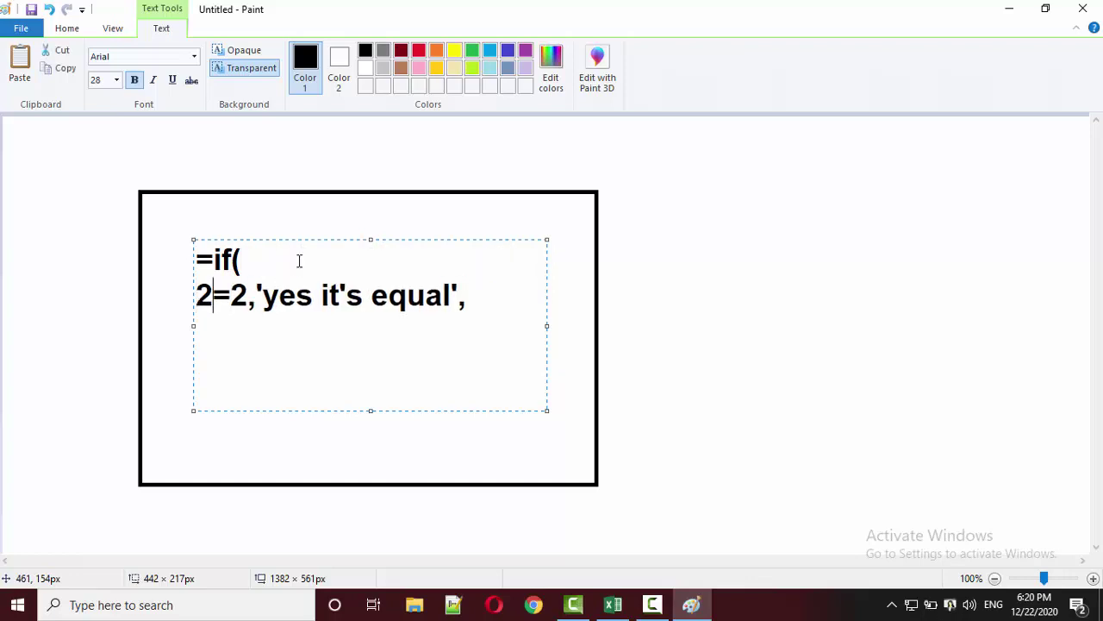
key("Right")
key("Right")
key("Right")
key("Return")
key("Right")
key("Right")
key("Right")
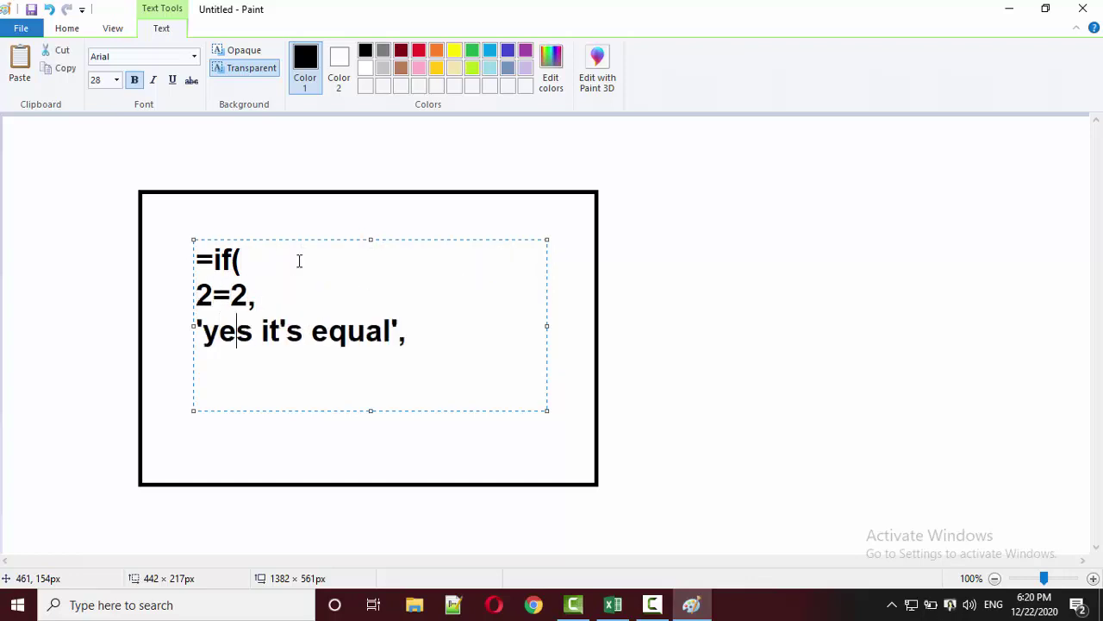
key("Right")
key("Right")
key("Right")
key("Right")
key("Right")
key("Right")
key("Right")
key("Right")
key("Right")
key("Right")
key("Right")
key("Right")
key("Left")
key("shift+Right")
left_click_drag(257, 294, 198, 308)
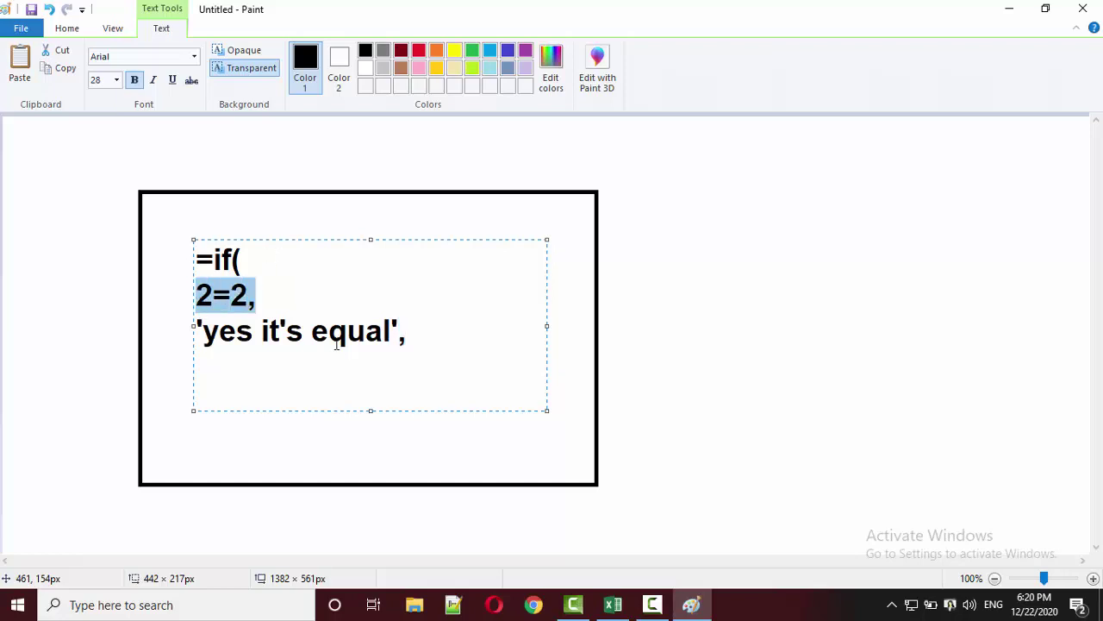
mouse_move(395, 328)
left_mouse_down()
mouse_move(201, 339)
mouse_move(197, 329)
left_mouse_up()
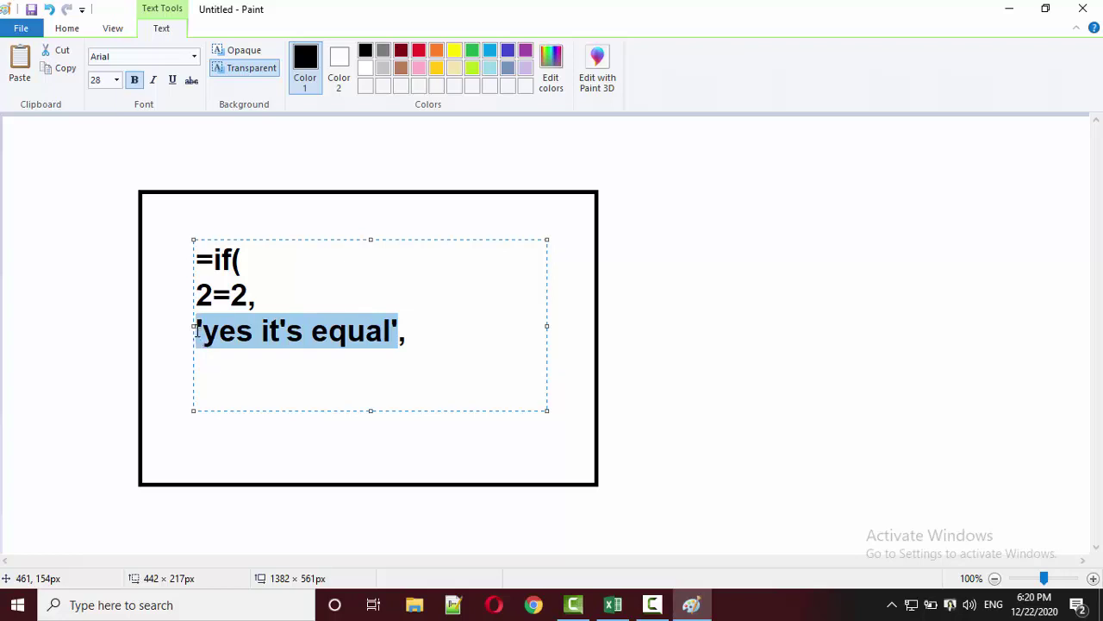
Step: Add 'no it's not equal' and a closing ) on new lines, select all, return to Excel
left_click(410, 331)
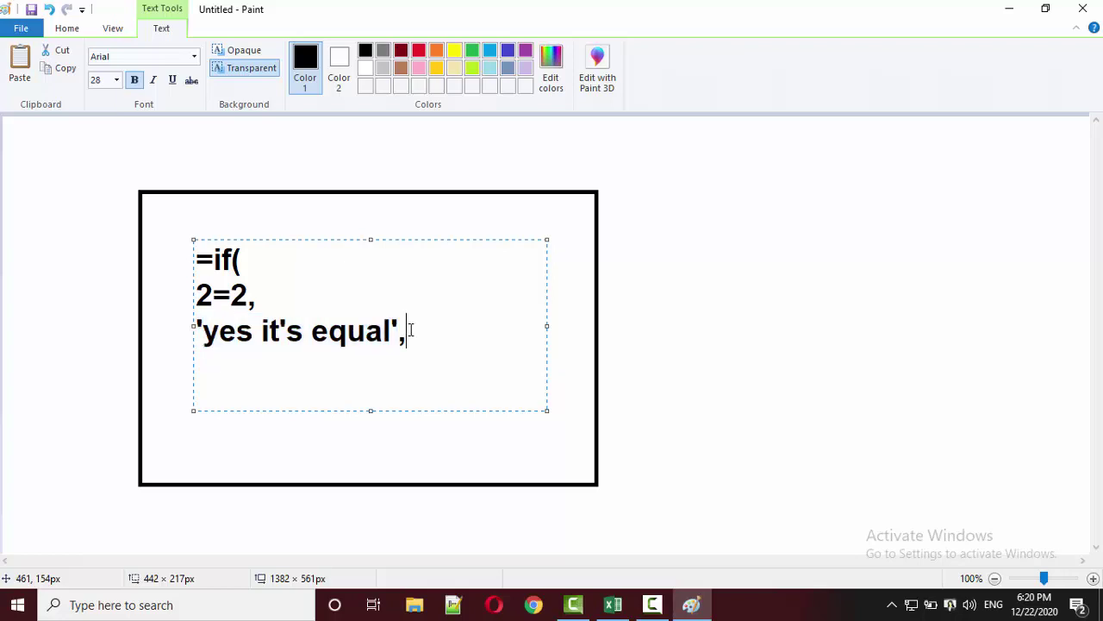
key("Return")
type("''")
type("no it's n")
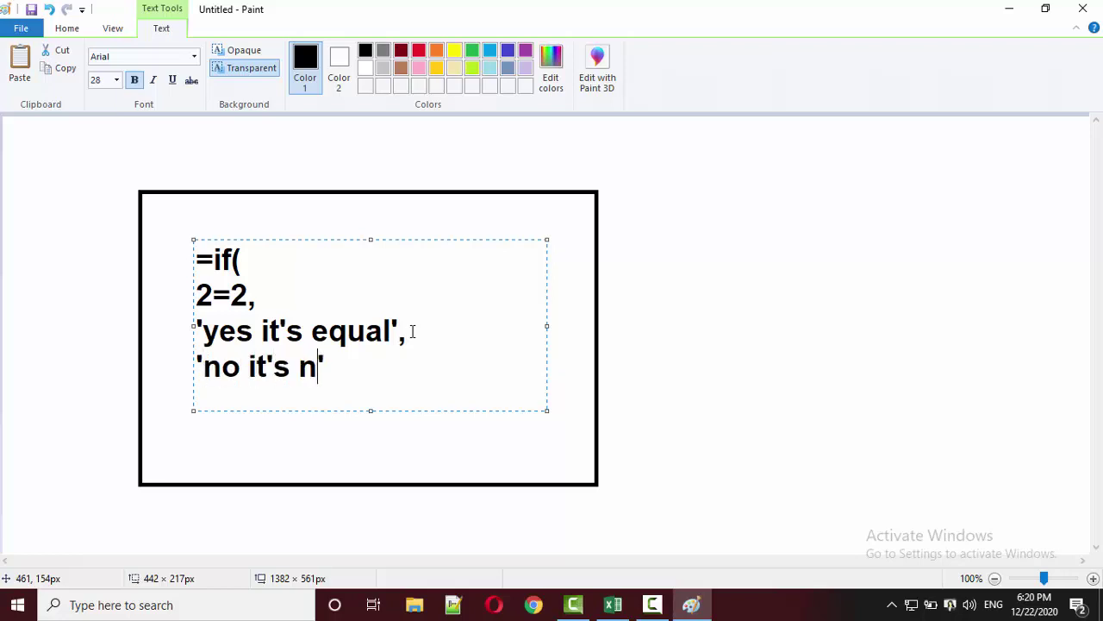
type("ot equal")
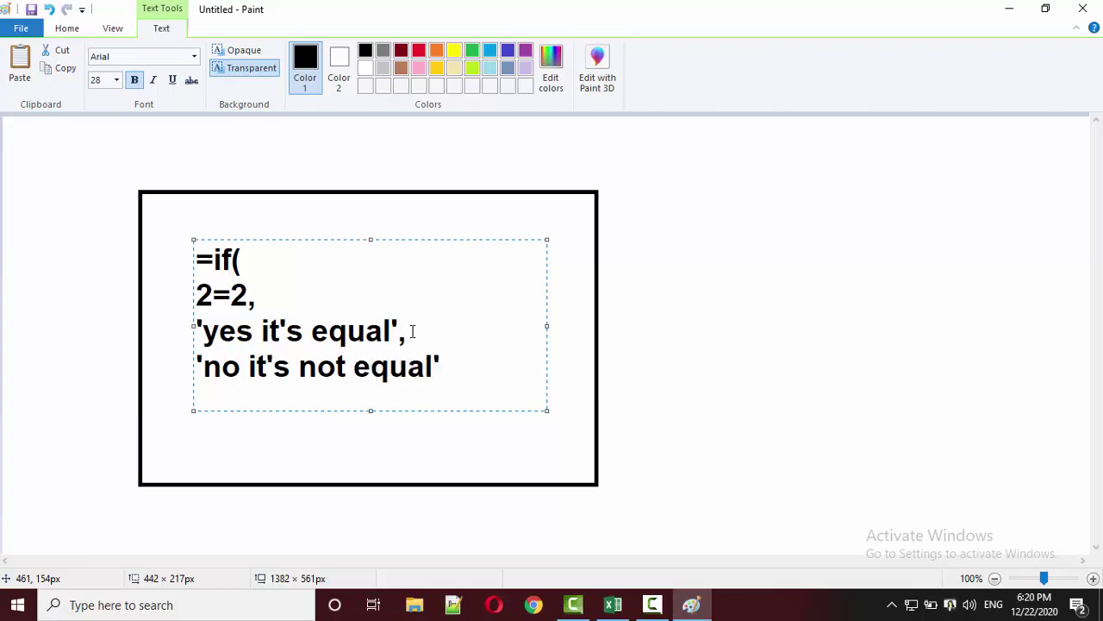
key("Right")
key("Return")
type(")")
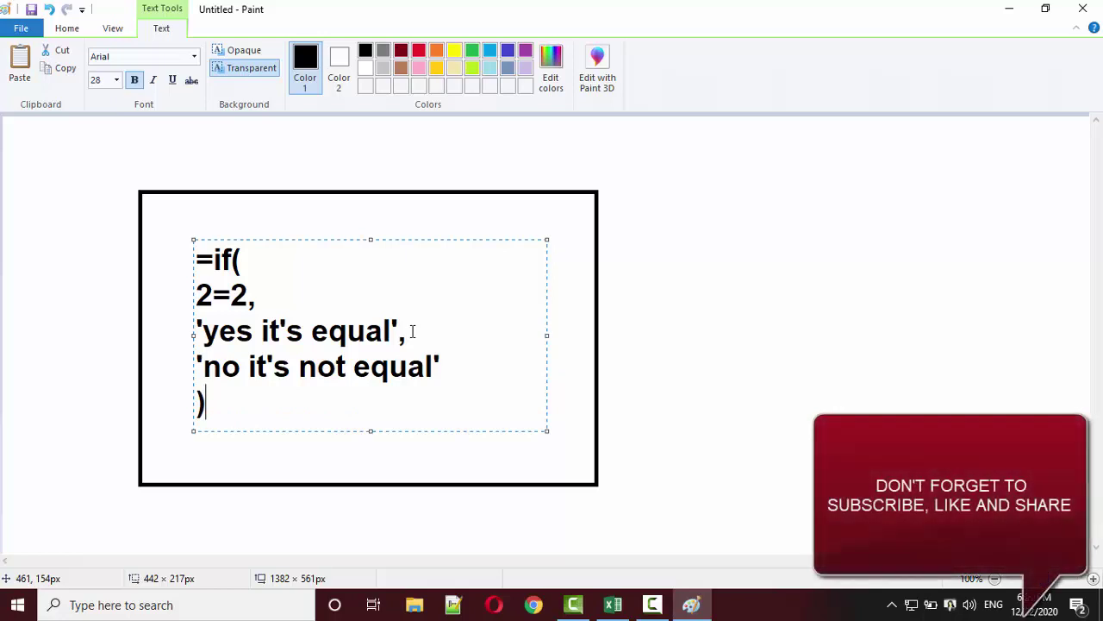
key("ctrl+a")
key("ctrl+c")
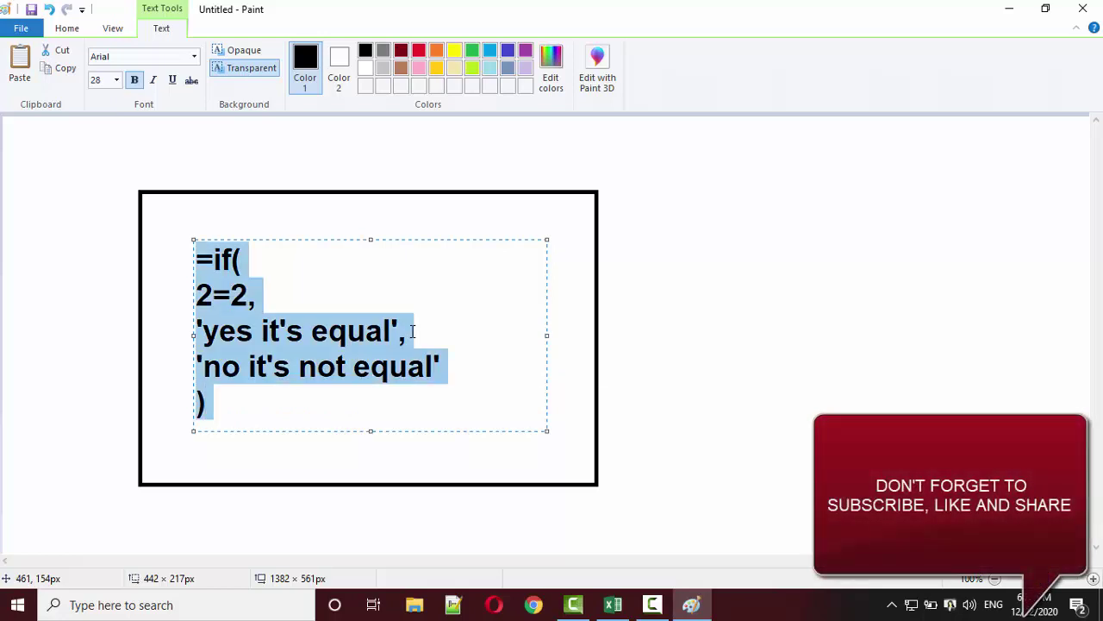
key("alt+Tab")
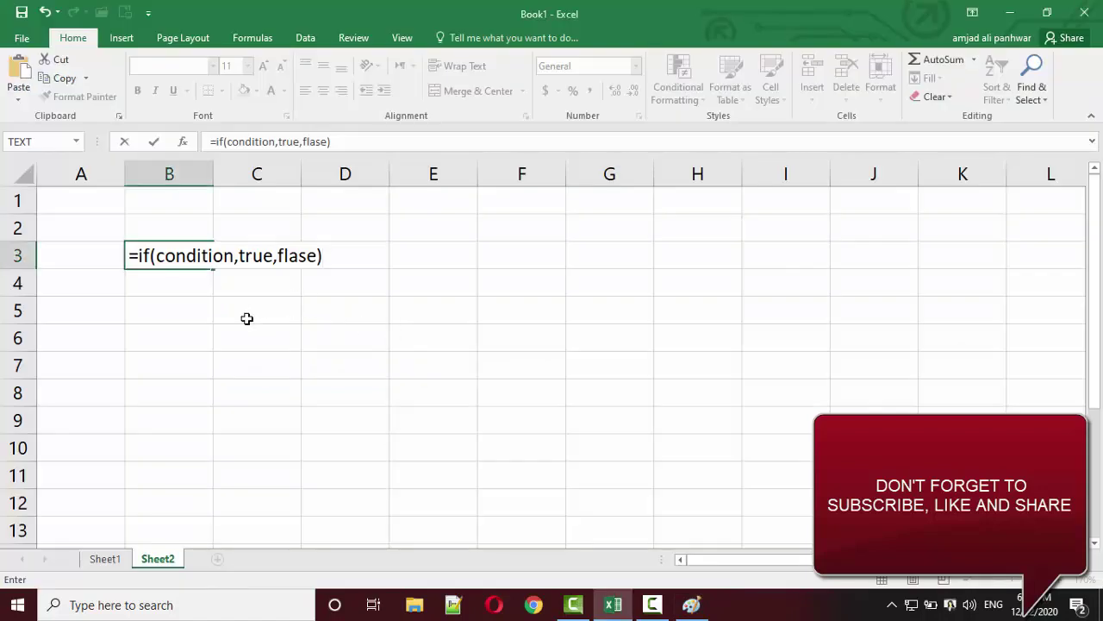
Step: Paste the IF example into B6 and type =if(2=2,'equal h' , 'equal nh h') in E6
left_click(193, 329)
key("ctrl+v")
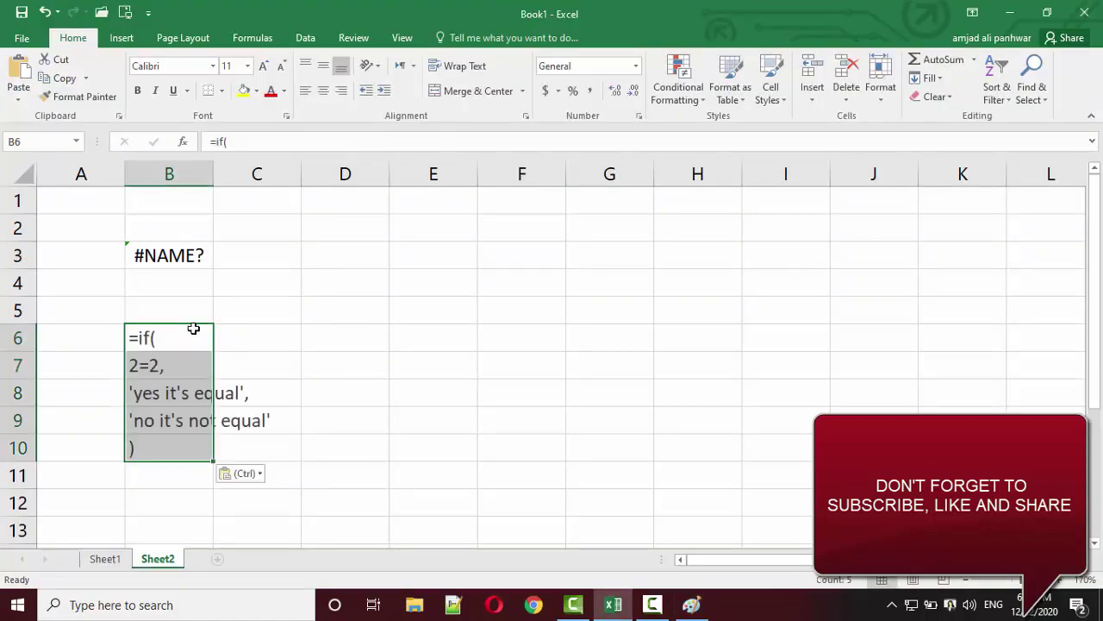
key("Right")
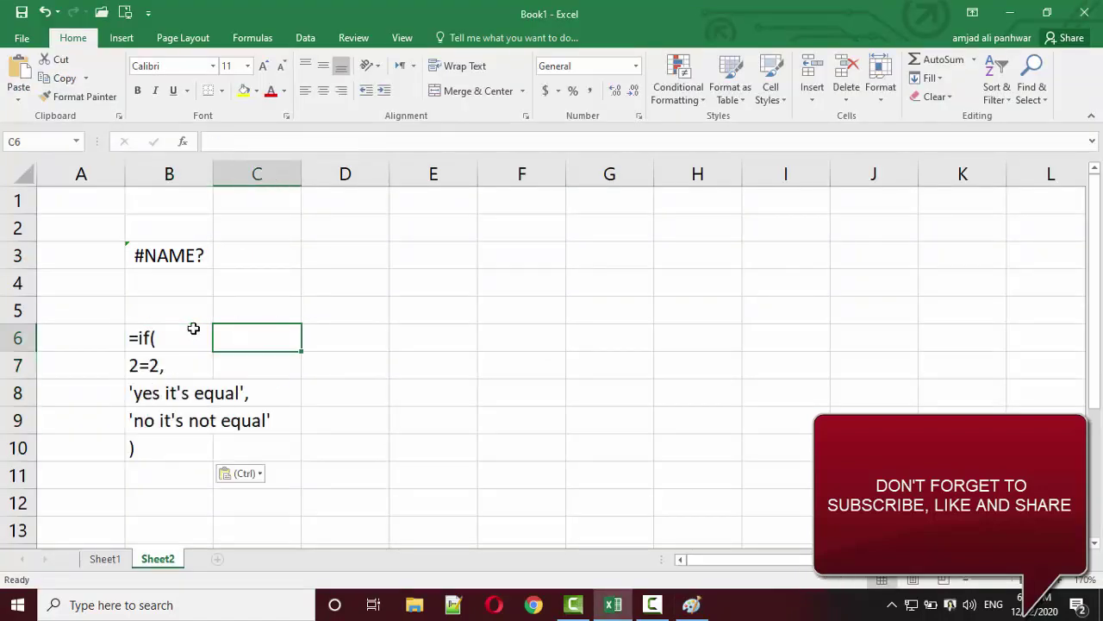
key("Left")
key("Right")
key("Right")
key("Right")
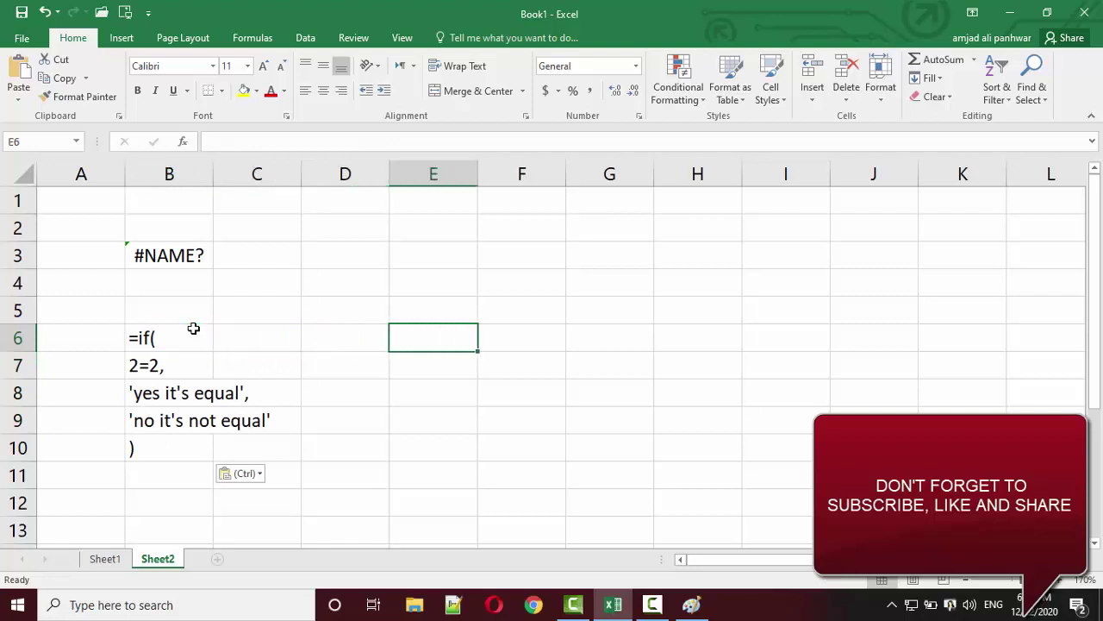
type("=")
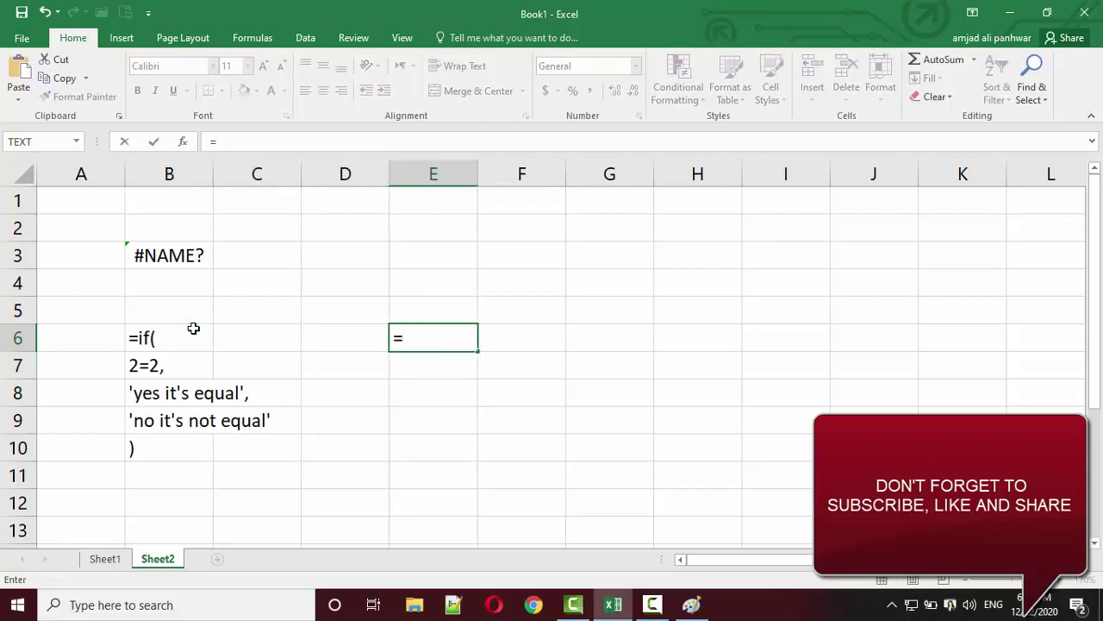
type("if(")
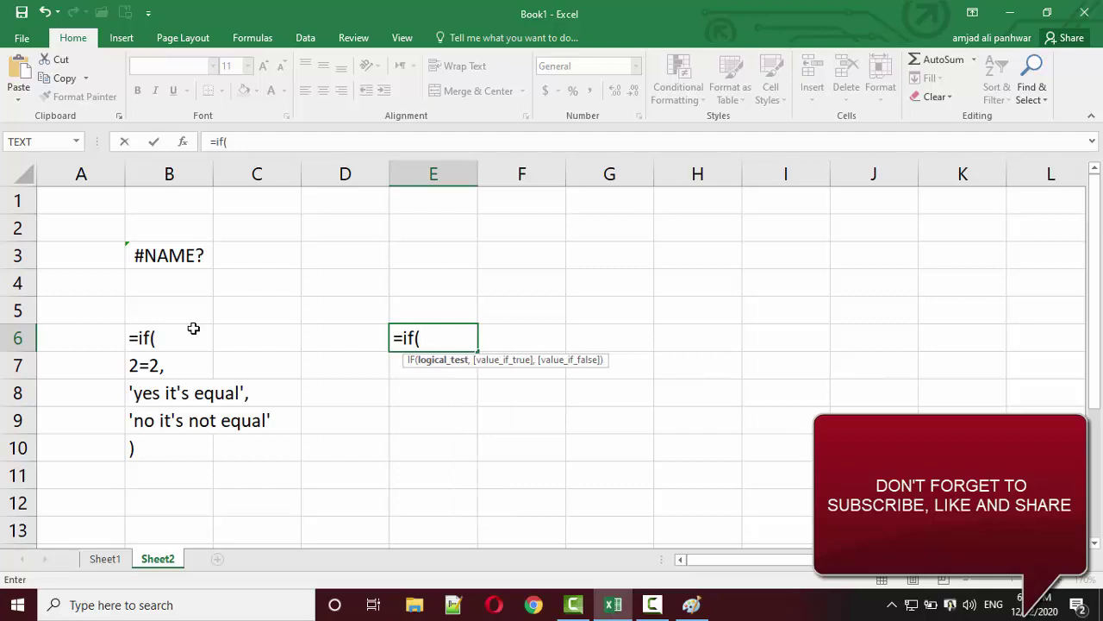
type("2=2,")
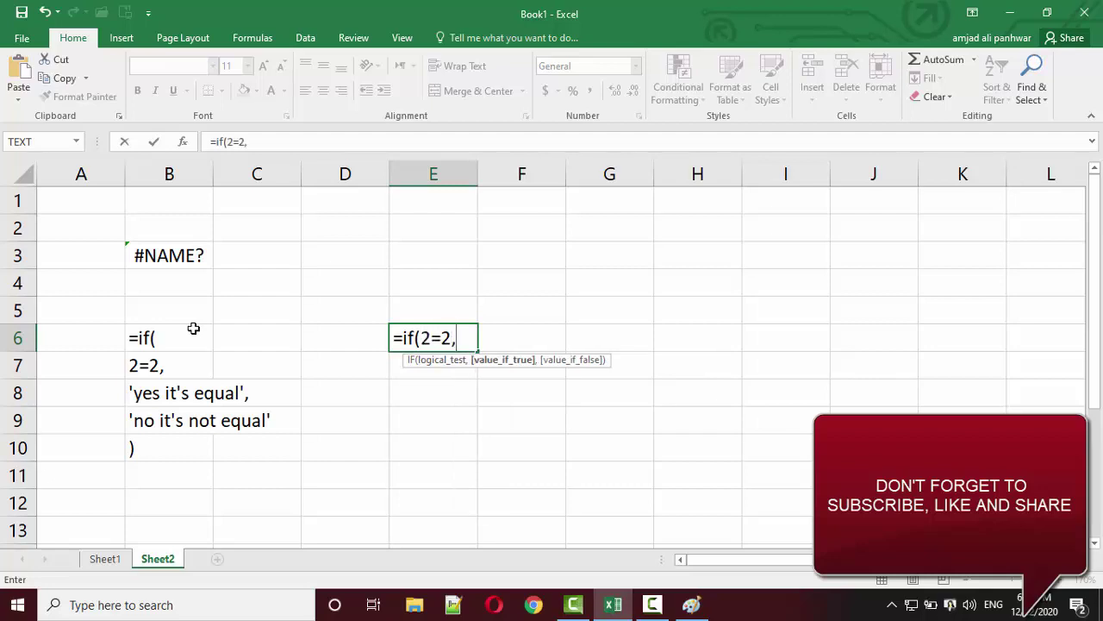
type("'e")
type("qual h")
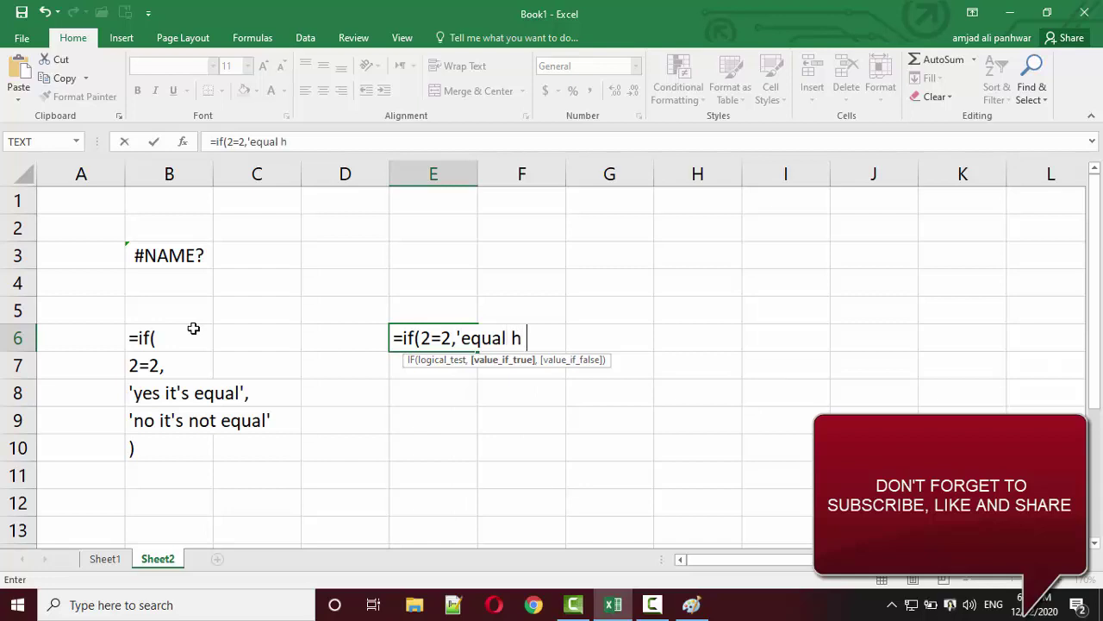
type("' ,")
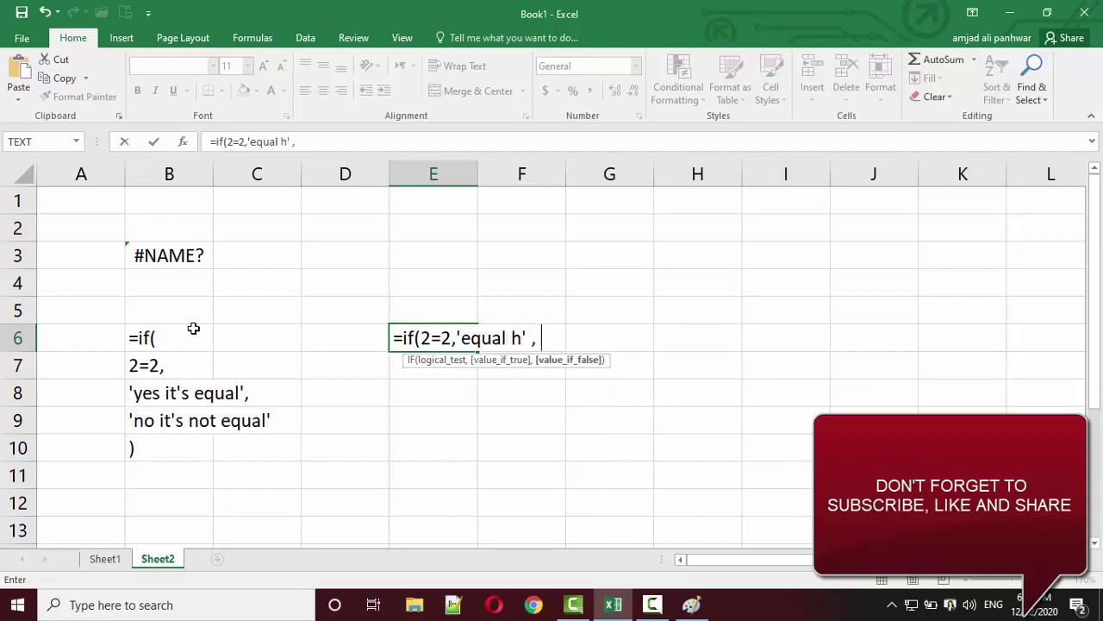
type(" 'e")
type("qual nh h")
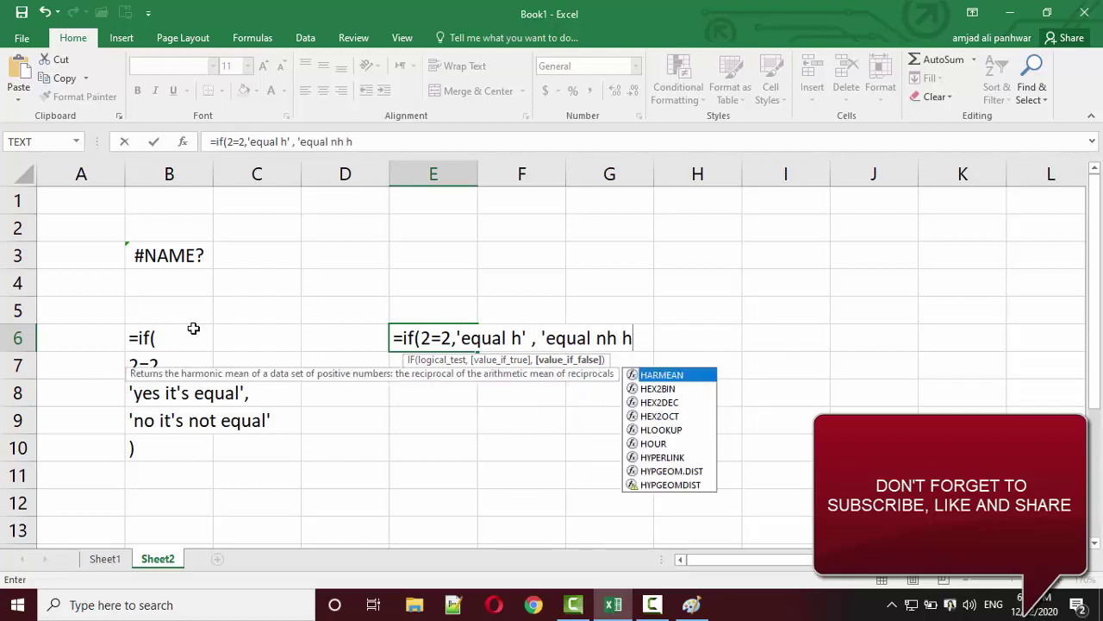
type("')")
Step: Dismiss the formula error and change the quotes around equal h to double quotes
key("Return")
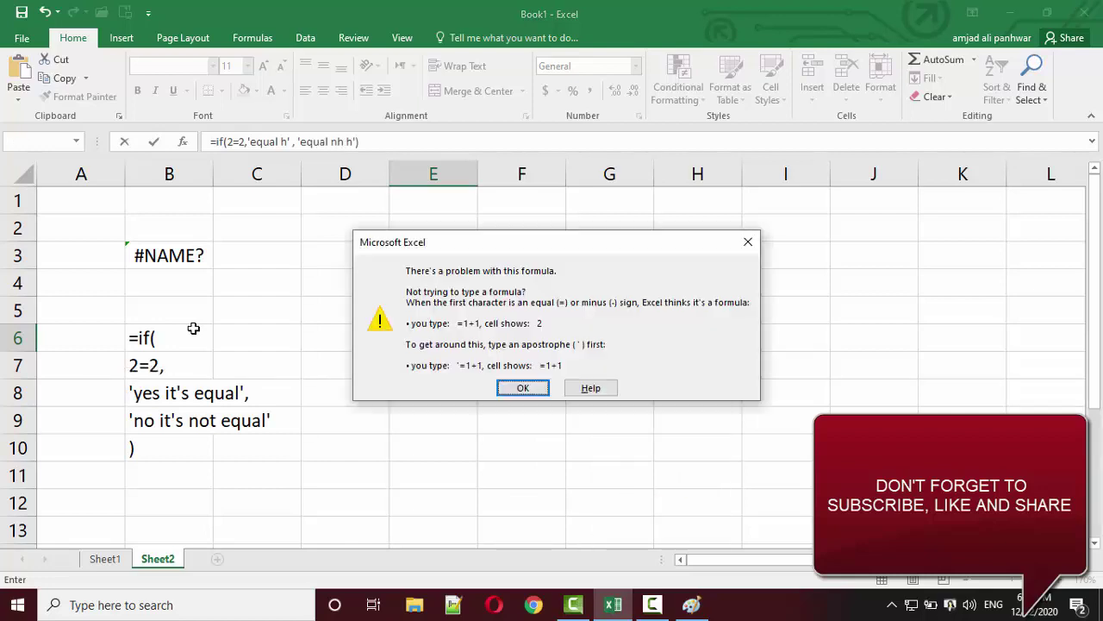
key("Return")
key("Right")
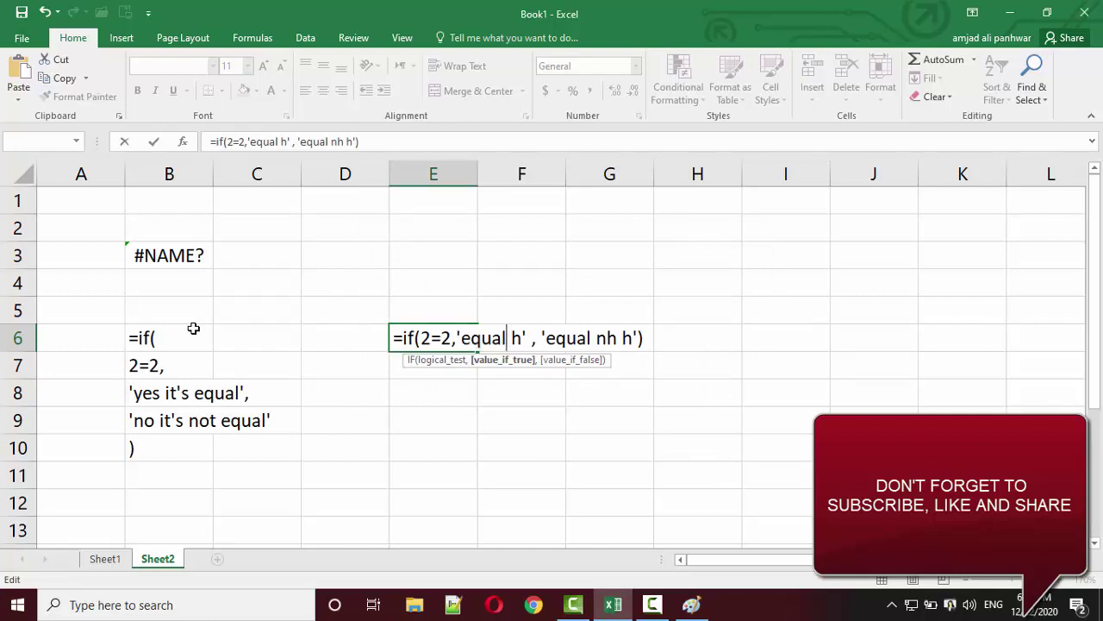
key("Left")
key("Left")
key("Left")
key("Left")
key("Left")
key("Left")
key("Left")
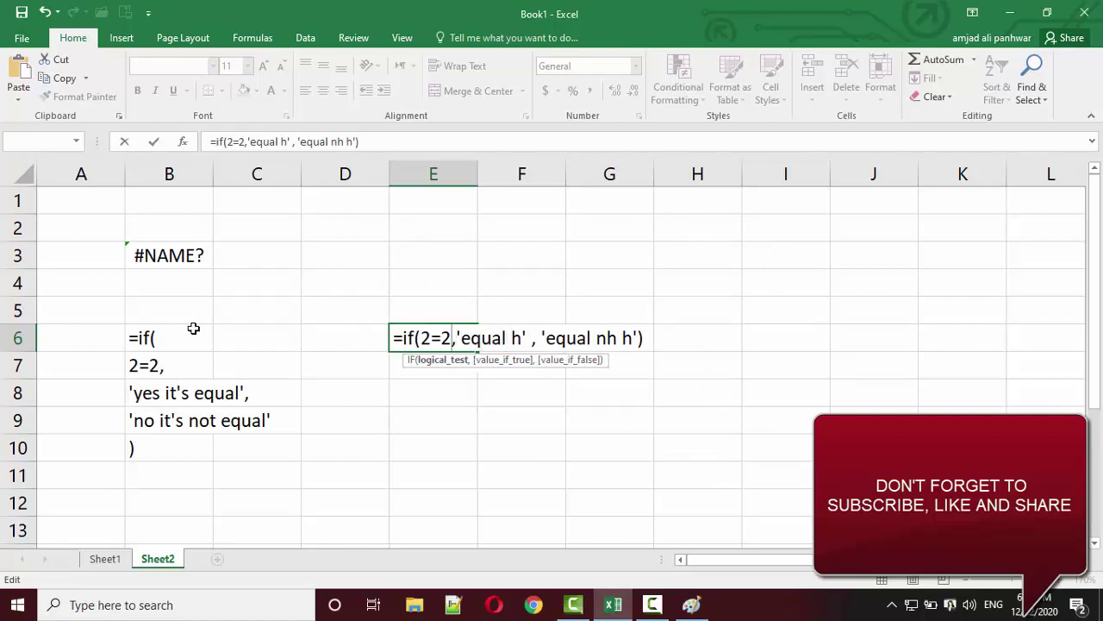
key("Right")
key("Right")
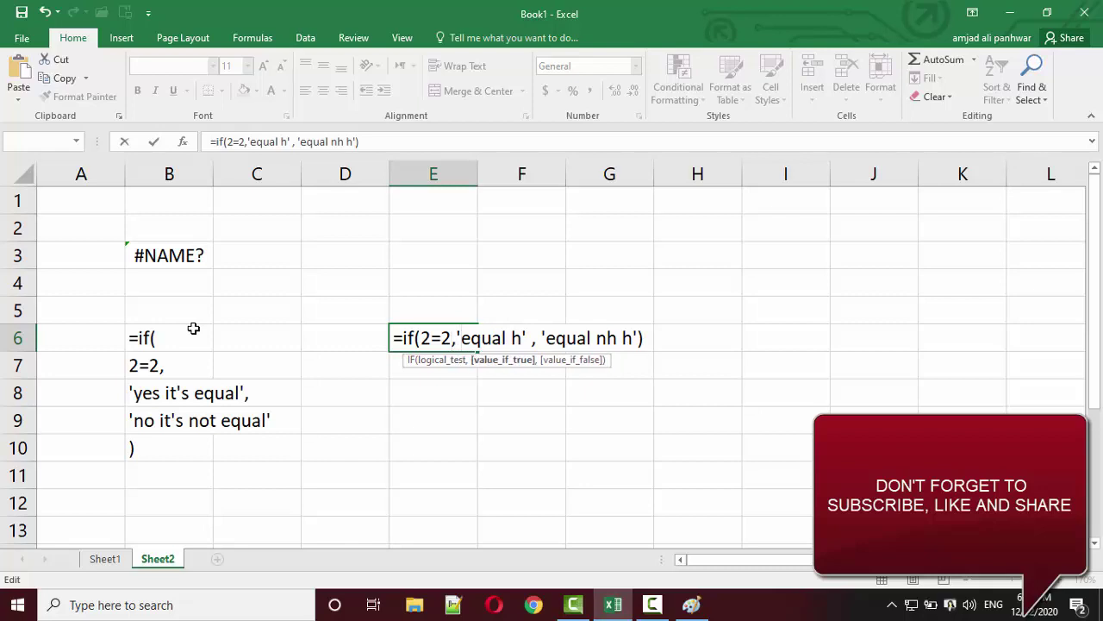
key("BackSpace")
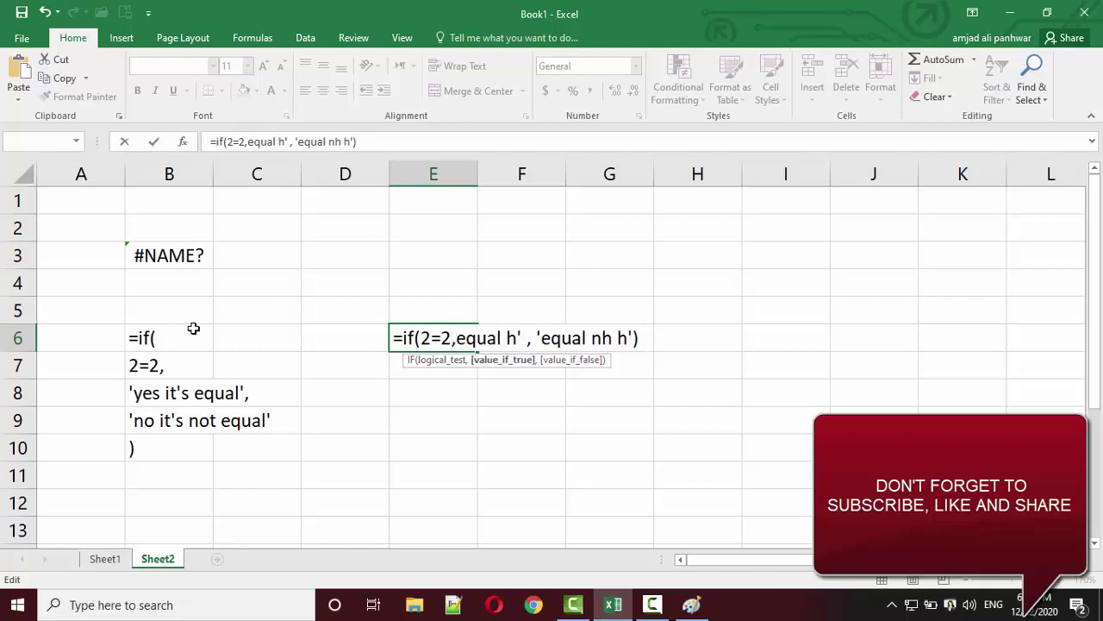
type("\"")
key("Right")
key("Right")
key("Right")
key("Right")
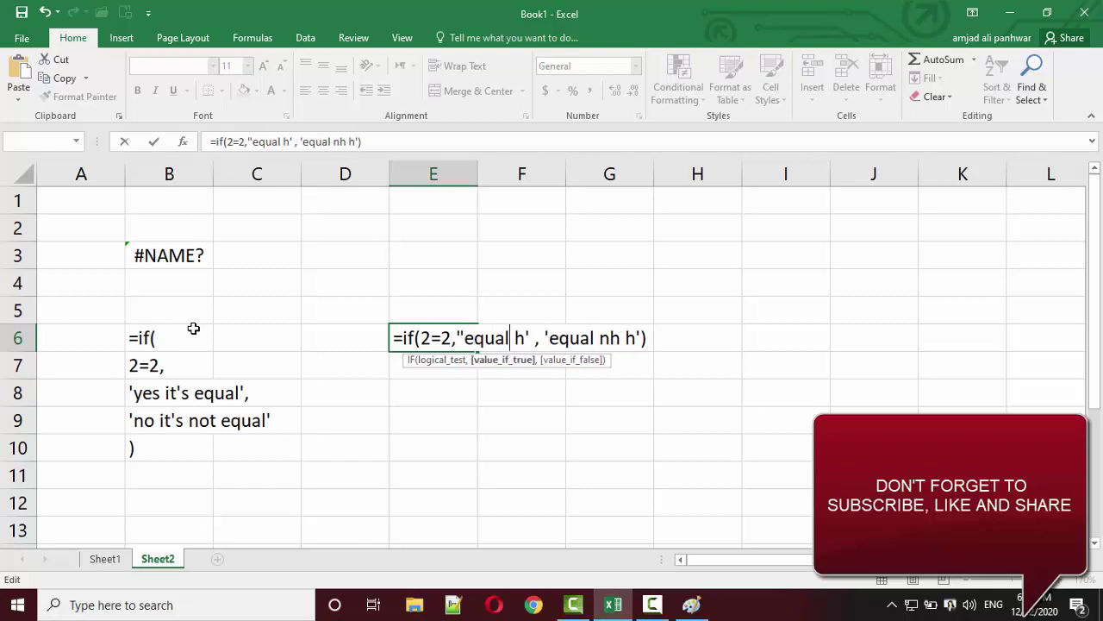
key("Right")
key("Right")
key("Right")
Step: Put double quotes around equal nh h and commit E6, which shows equal h
key("Right")
key("Right")
key("BackSpace")
key("BackSpace")
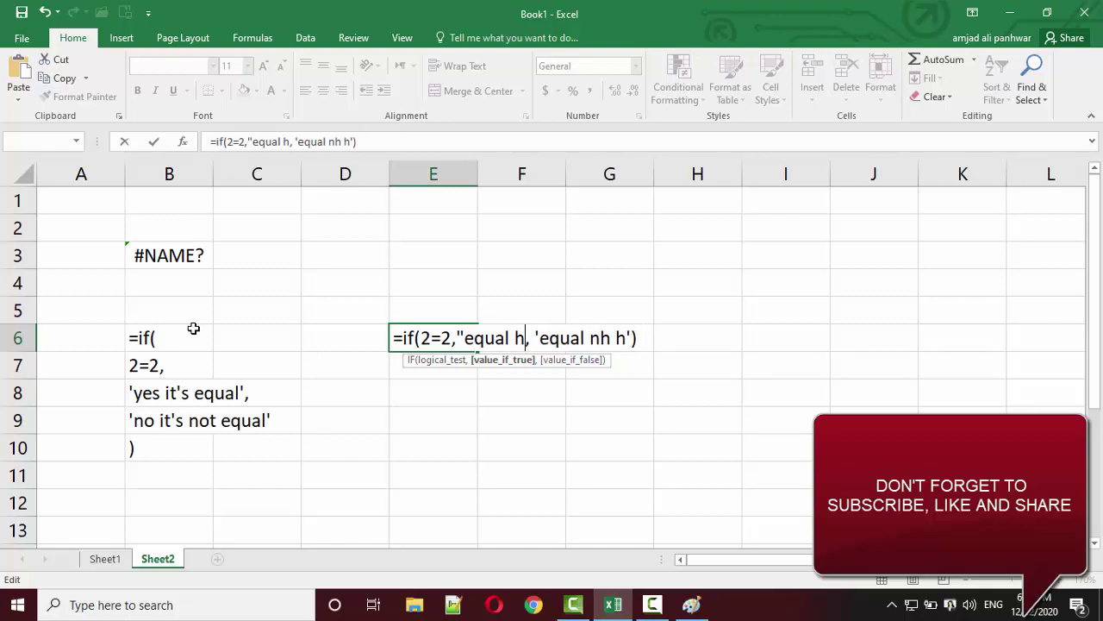
type("\"")
key("Right")
key("Right")
key("Right")
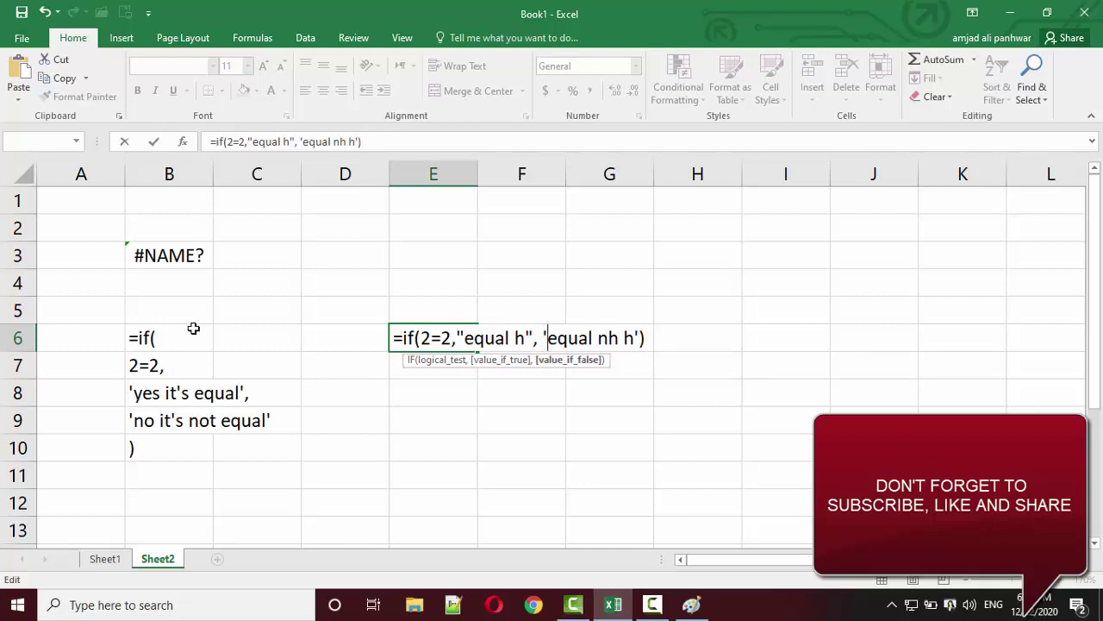
key("BackSpace")
type("\"")
key("Right")
key("Right")
key("Right")
key("Right")
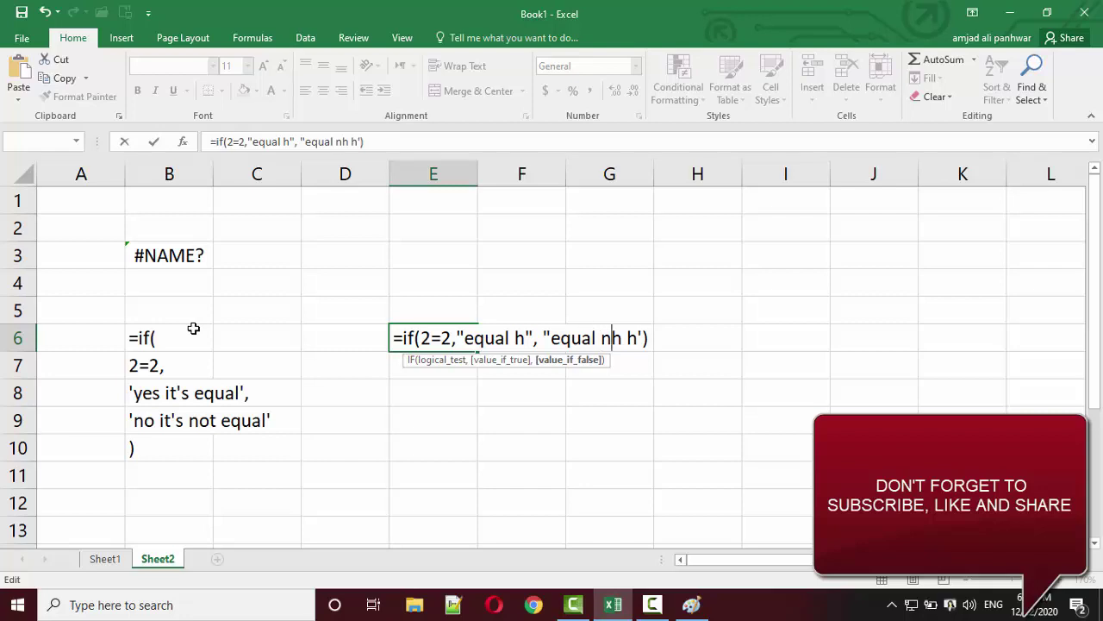
key("Right")
key("Right")
key("Right")
key("BackSpace")
type("\"")
key("Right")
key("Return")
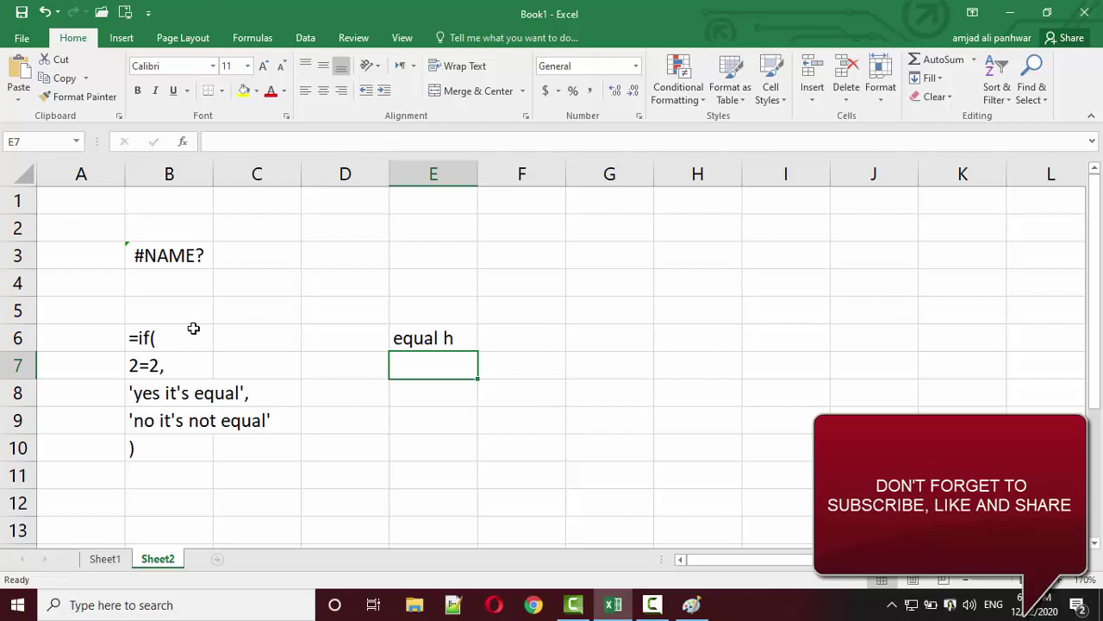
Step: Edit E6's condition from 2=2 to 2=4 so it displays equal nh h
key("Up")
key("F2")
key("Left")
key("Left")
key("Left")
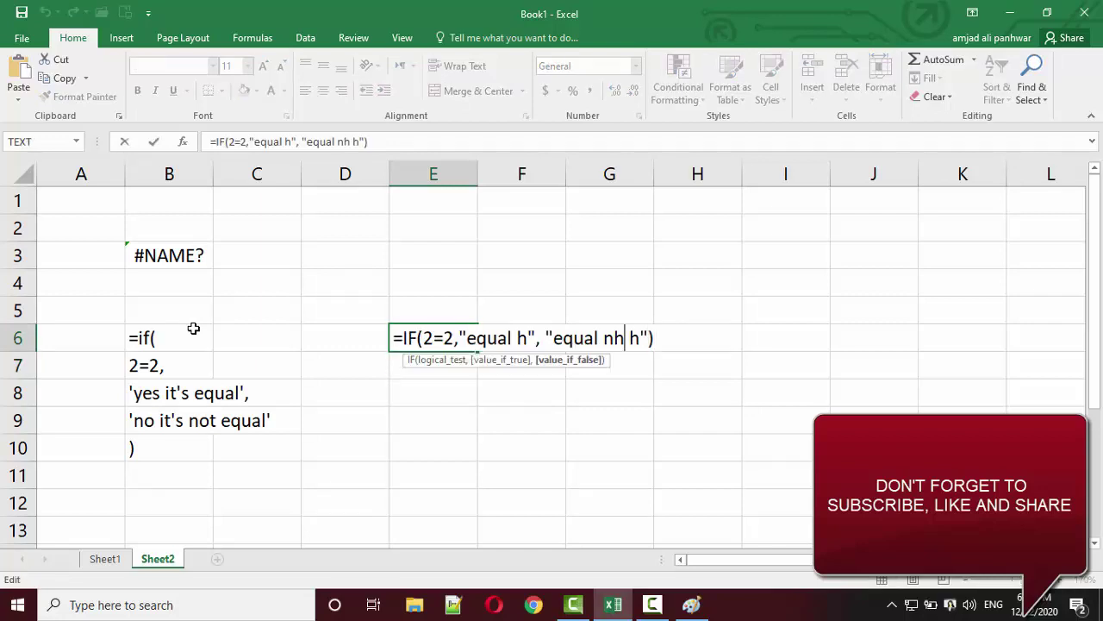
key("Left")
key("Left")
key("Left")
key("Left")
key("Left")
key("Left")
key("Left")
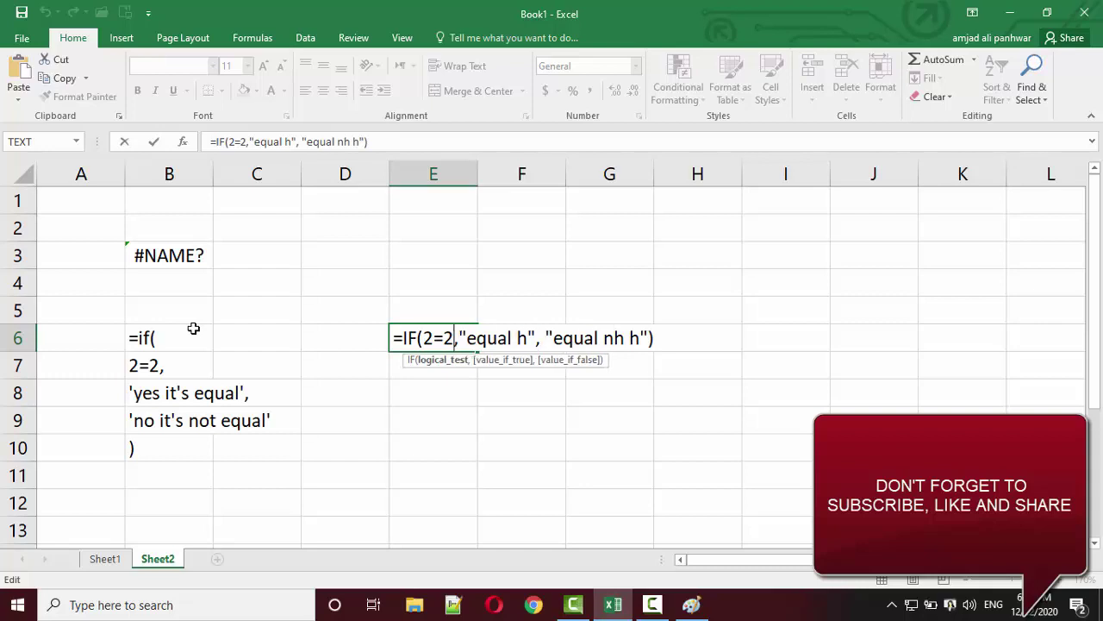
key("BackSpace")
type("4")
left_click_drag(460, 334, 648, 336)
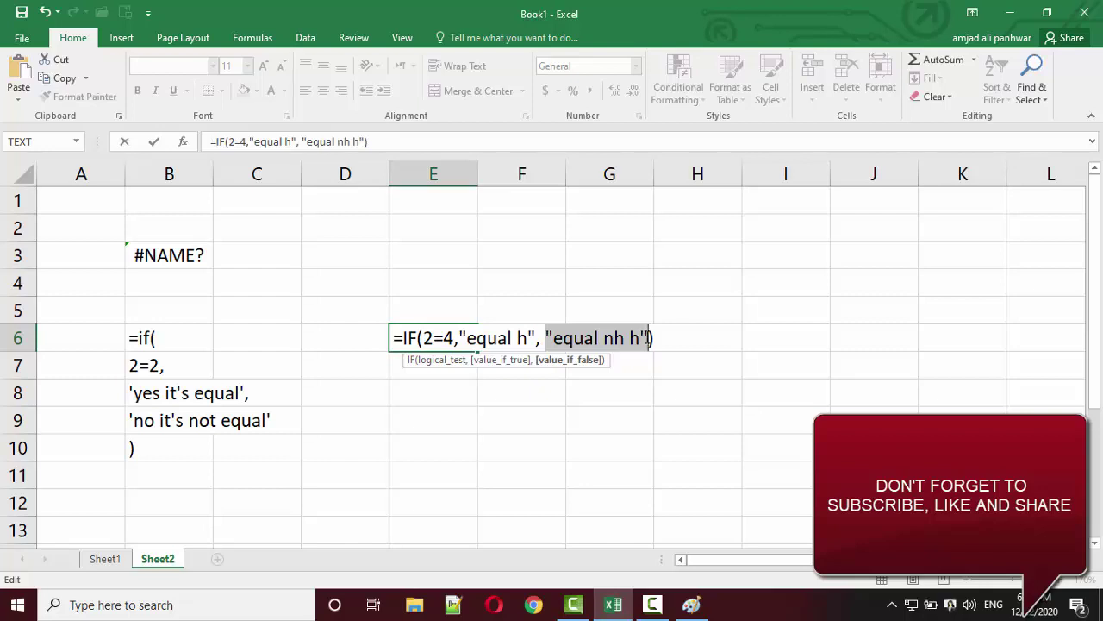
key("Return")
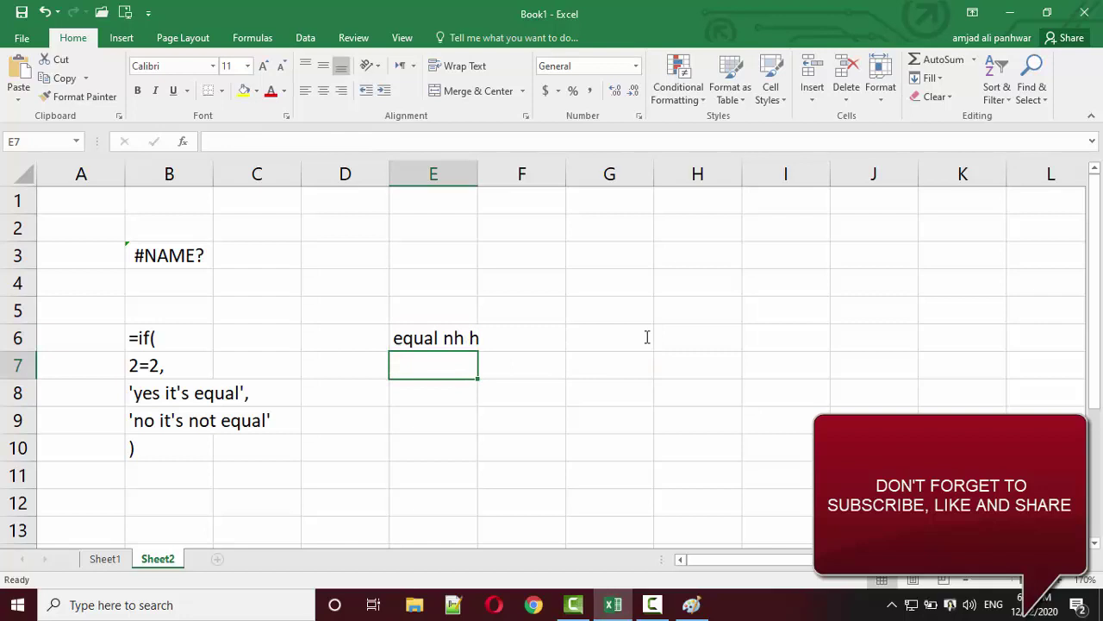